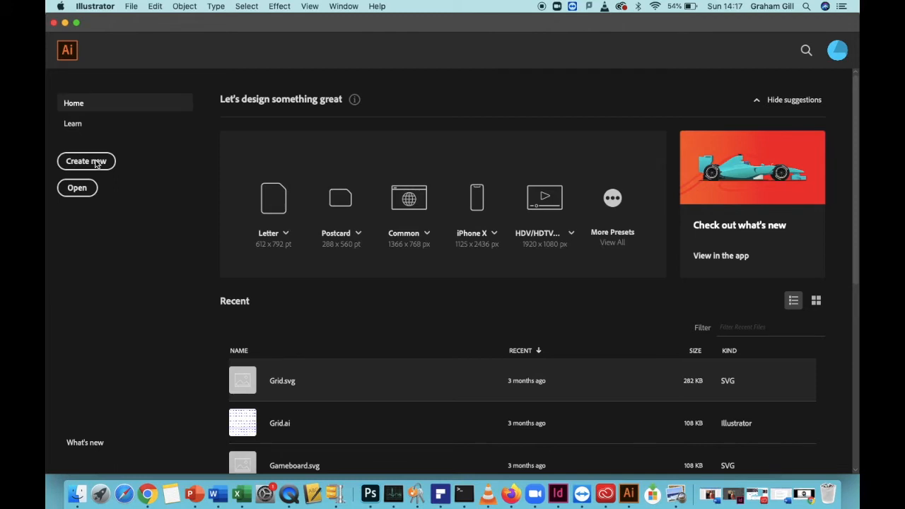
# Create a new portrait document from the A4 print preset
pyautogui.click(94, 162)
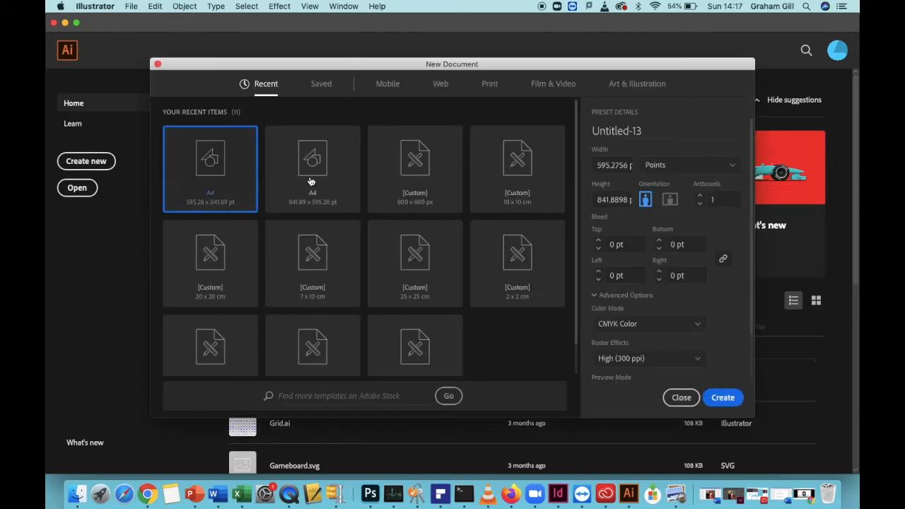
pyautogui.click(490, 85)
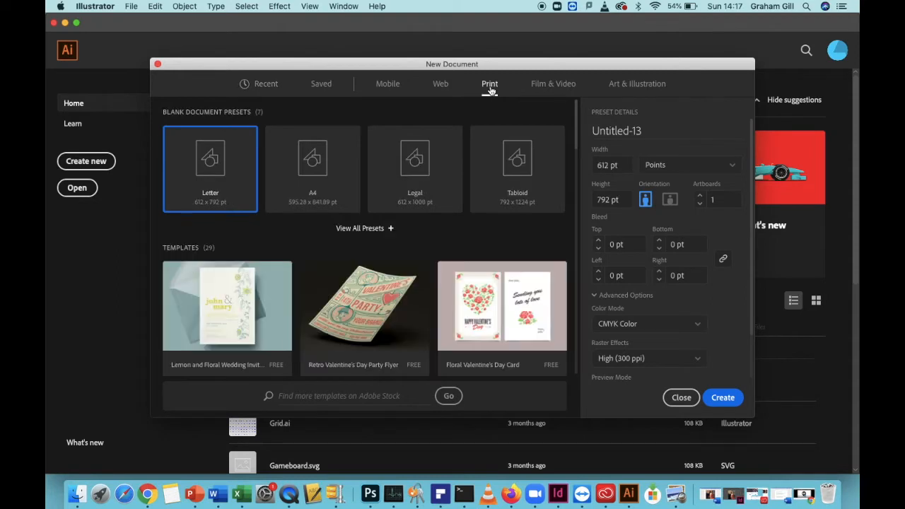
pyautogui.click(360, 229)
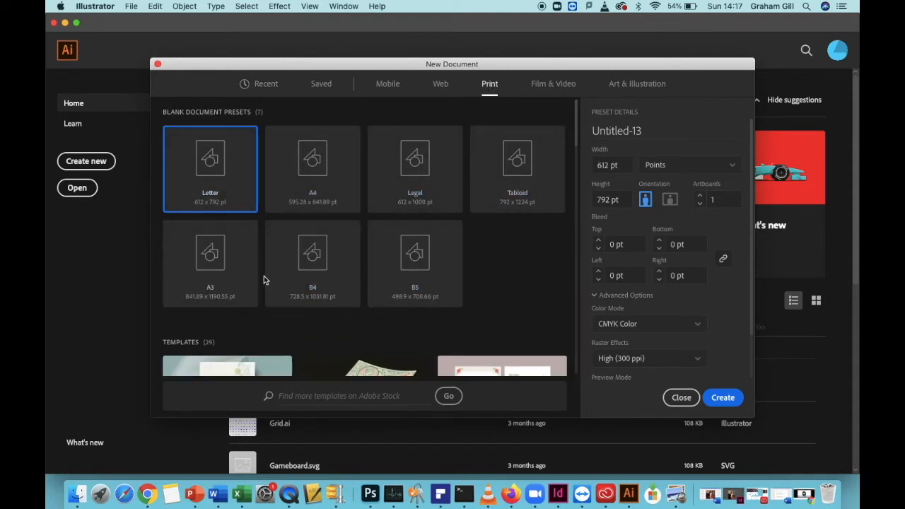
pyautogui.click(319, 173)
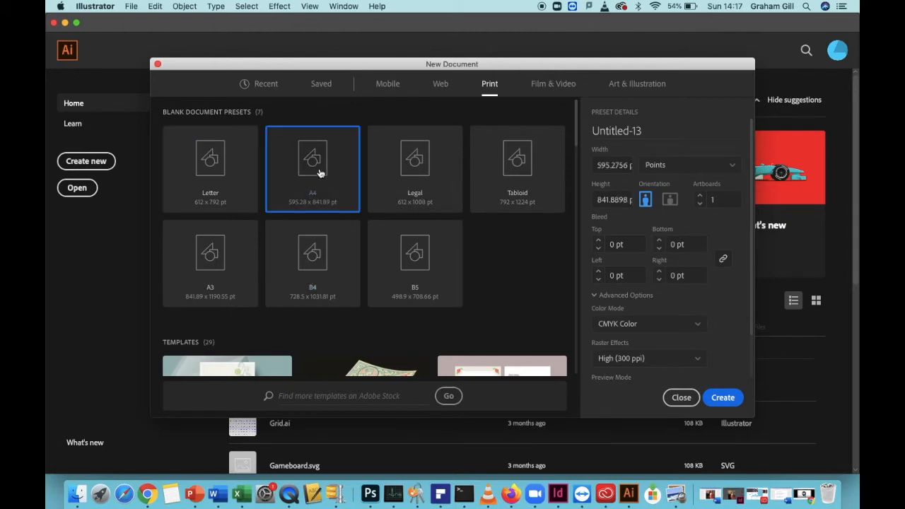
pyautogui.click(725, 399)
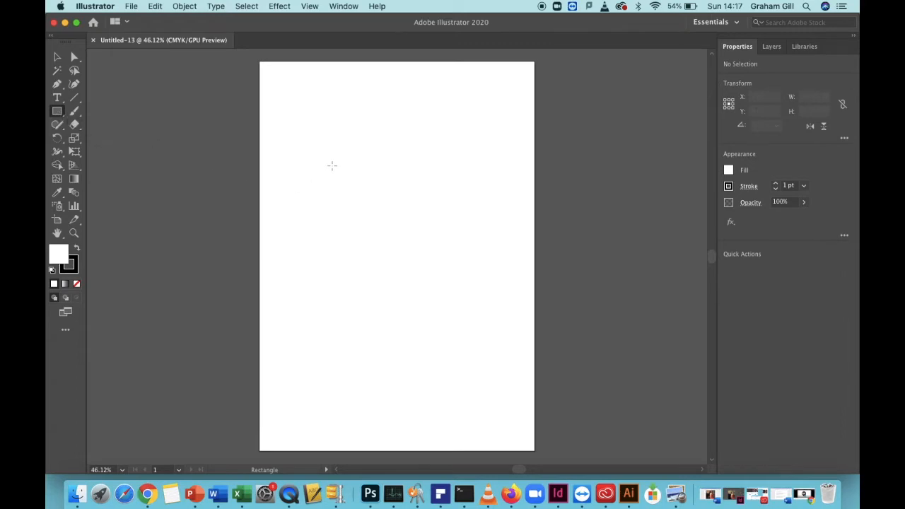
# Draw a rectangle about 330 × 510 pt on the artboard and round both upper corners to a radius of about 165 pt
pyautogui.moveTo(330, 144); pyautogui.dragTo(482, 380)
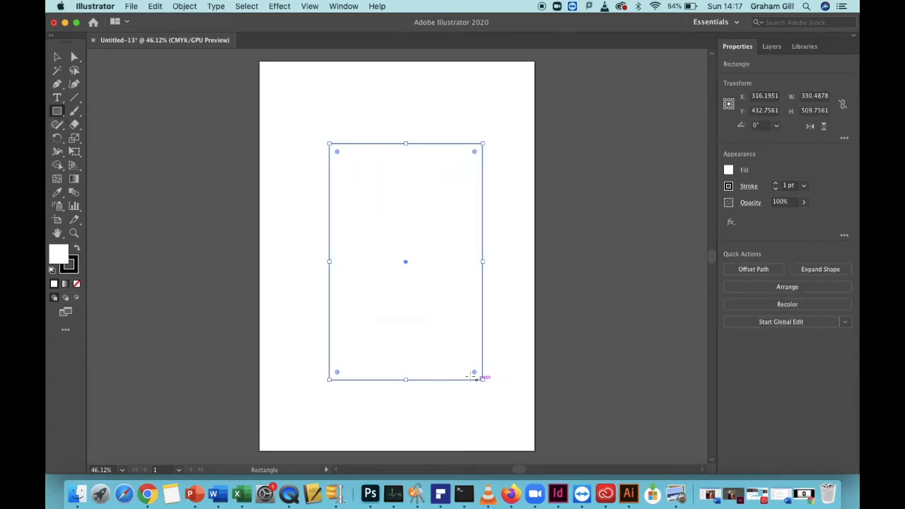
pyautogui.click(76, 57)
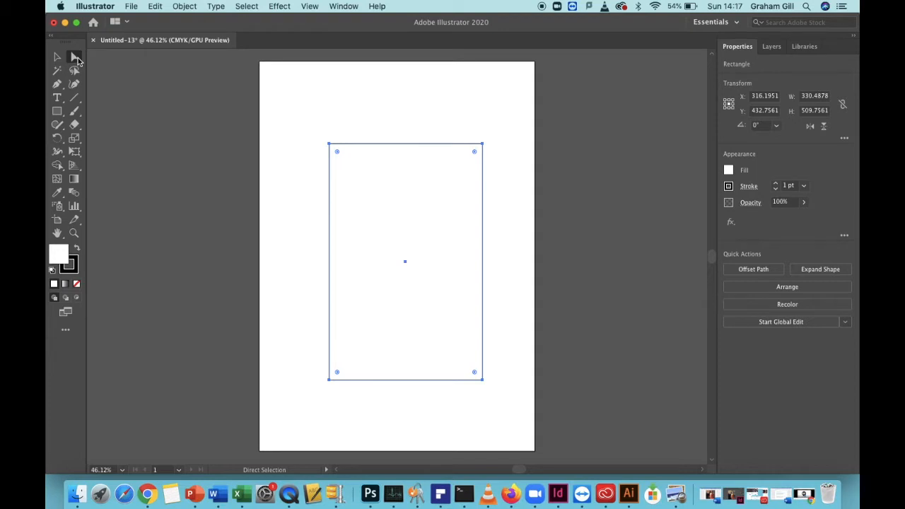
pyautogui.moveTo(301, 112); pyautogui.dragTo(513, 197)
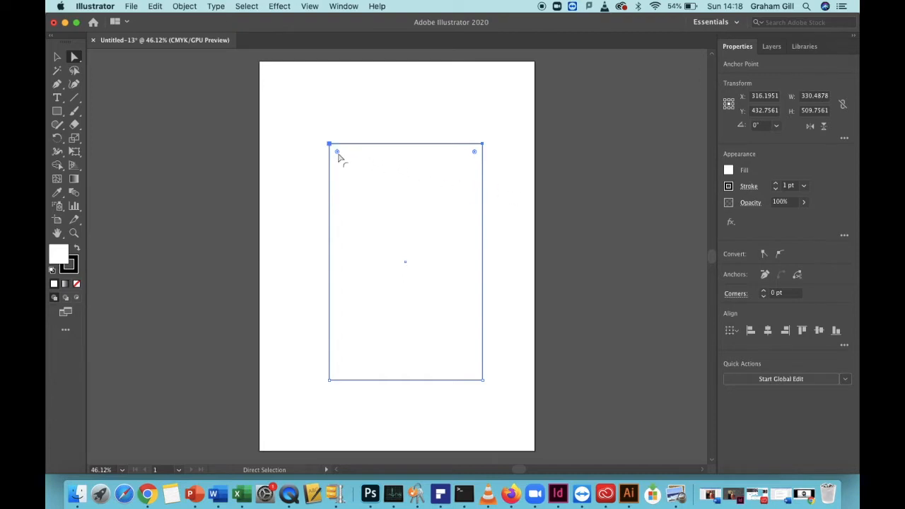
pyautogui.moveTo(338, 154); pyautogui.dragTo(407, 236)
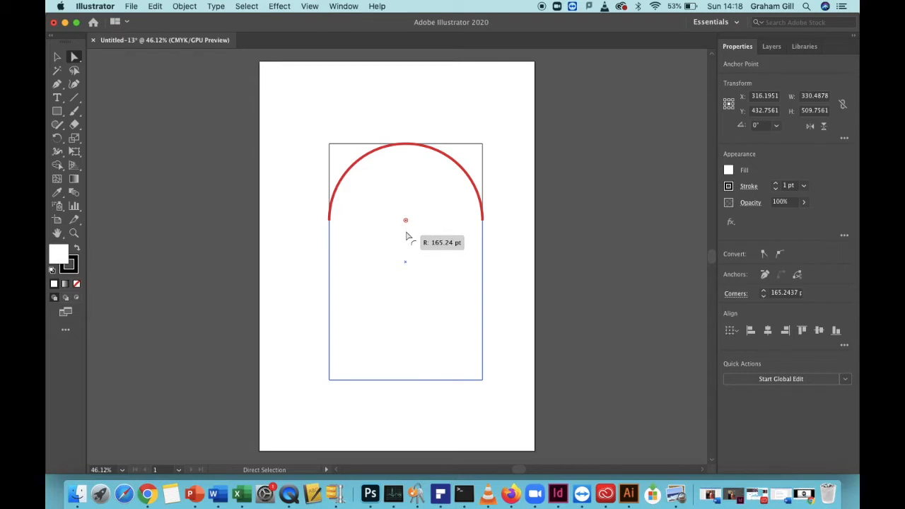
pyautogui.moveTo(407, 237); pyautogui.dragTo(407, 236)
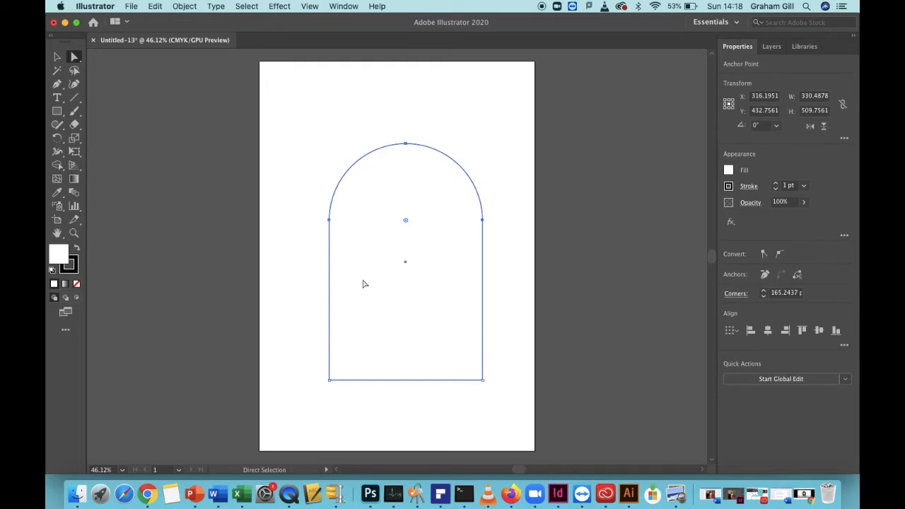
# Round the shape's lower-left corner to a radius of about 330 pt
pyautogui.moveTo(295, 324); pyautogui.dragTo(386, 419)
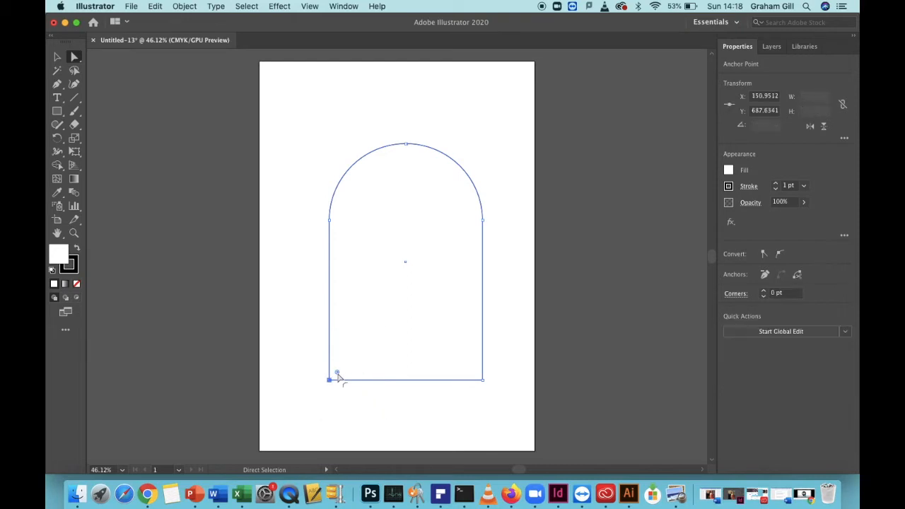
pyautogui.moveTo(336, 372); pyautogui.dragTo(462, 190)
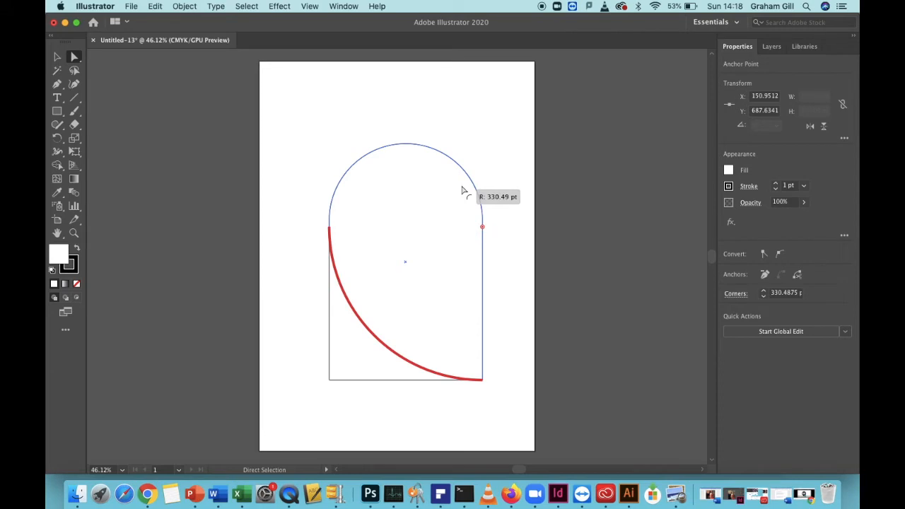
pyautogui.moveTo(462, 189); pyautogui.dragTo(462, 190)
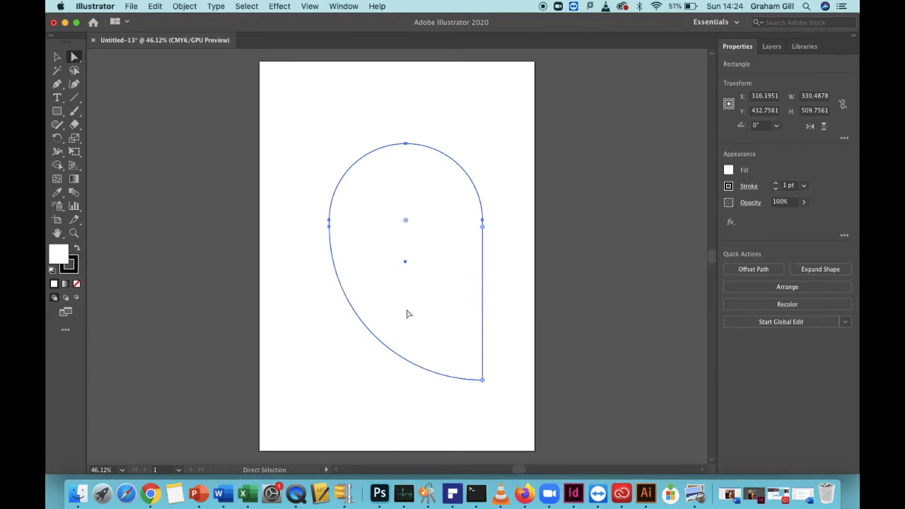
# Select the whole rounded body shape and duplicate it by copying and pasting
pyautogui.click(58, 61)
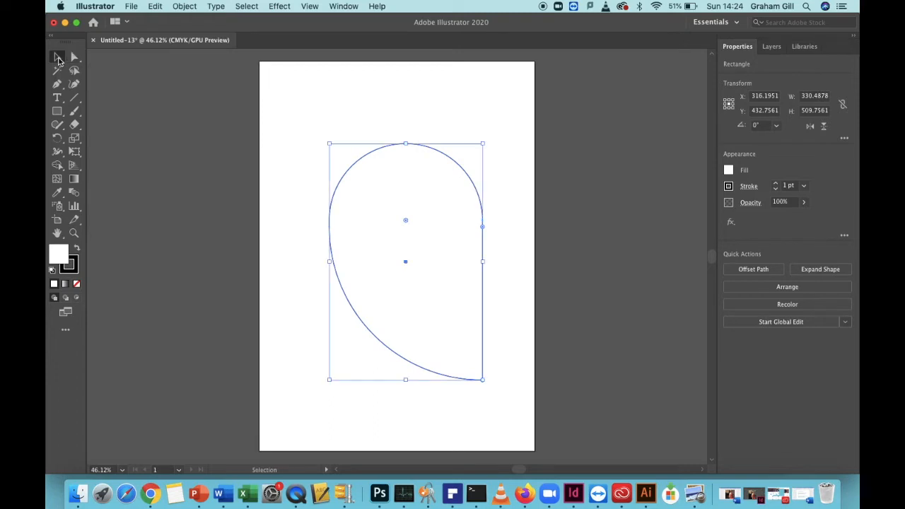
pyautogui.moveTo(284, 115); pyautogui.dragTo(524, 400)
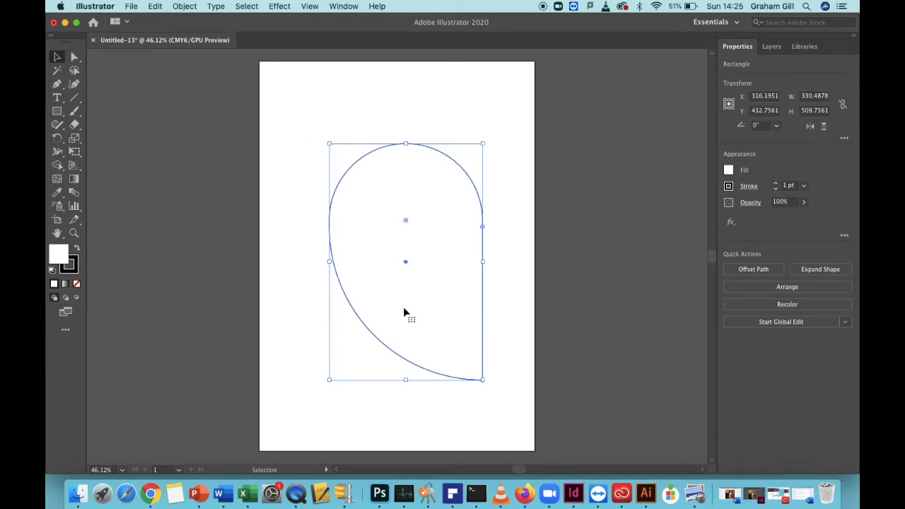
pyautogui.click(154, 6)
pyautogui.click(163, 59)
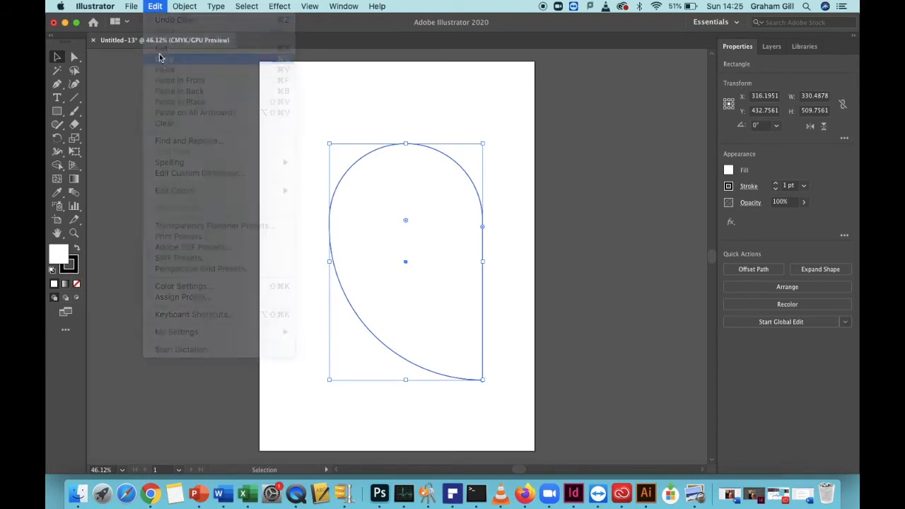
pyautogui.click(154, 6)
pyautogui.click(167, 70)
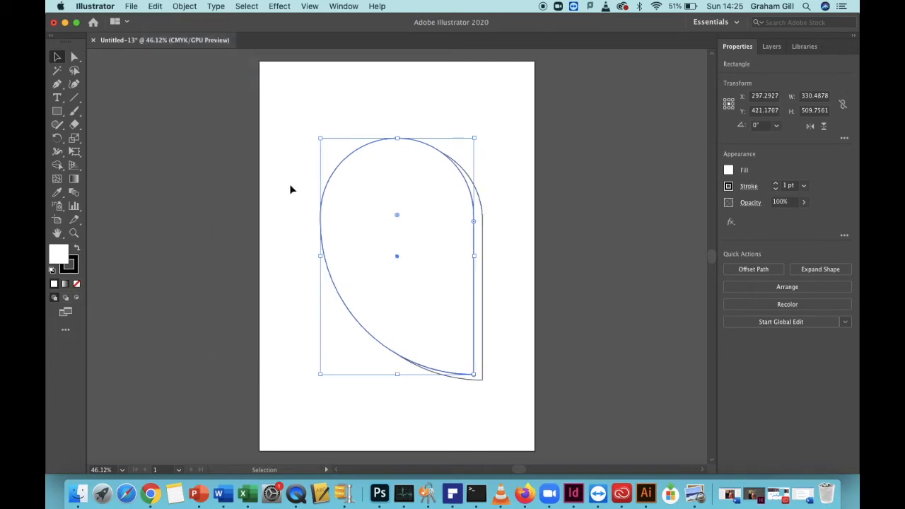
# Scale the pasted copy down to about 102 × 155 pt and place it inside the body's upper-left area as an eye
pyautogui.moveTo(355, 196); pyautogui.dragTo(533, 211)
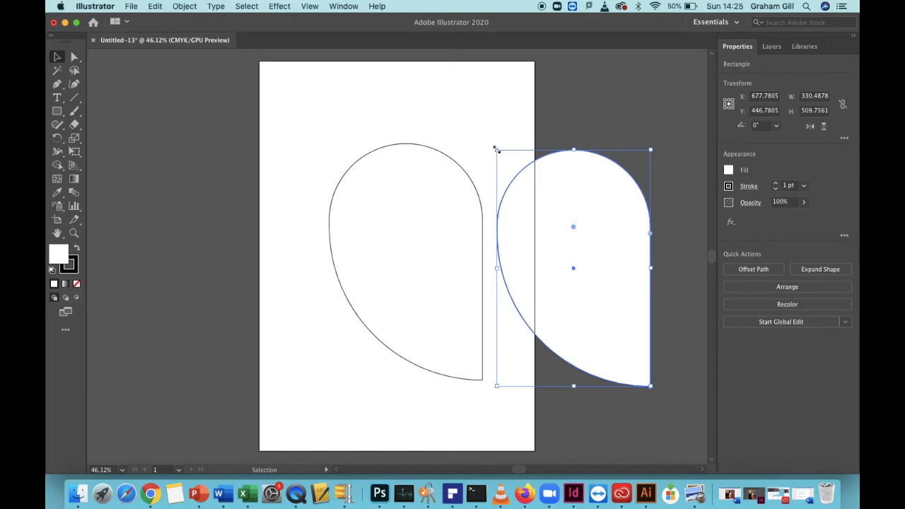
pyautogui.moveTo(497, 149); pyautogui.dragTo(602, 316)
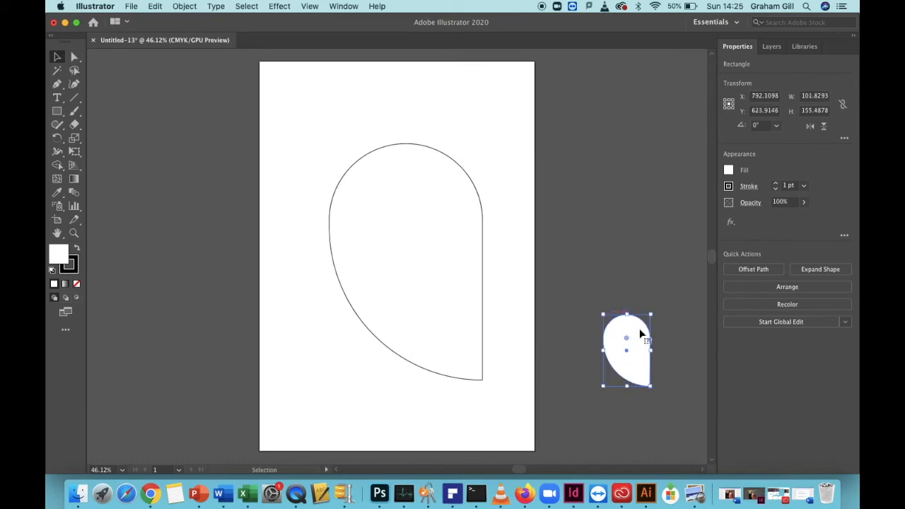
pyautogui.moveTo(639, 332); pyautogui.dragTo(386, 197)
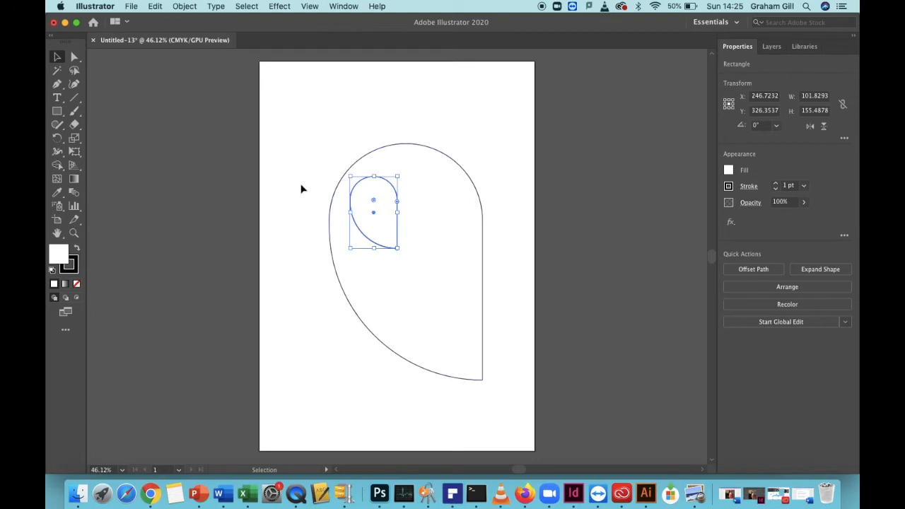
# Draw a circle about 65 pt in diameter with the Ellipse tool inside the small eye shape
pyautogui.click(60, 113)
pyautogui.moveTo(62, 115); pyautogui.dragTo(99, 140)
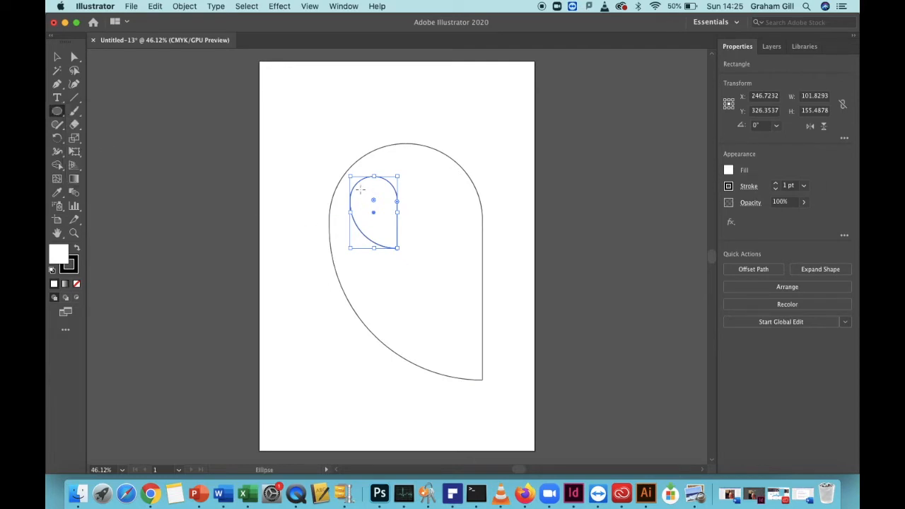
pyautogui.moveTo(361, 188); pyautogui.dragTo(381, 220)
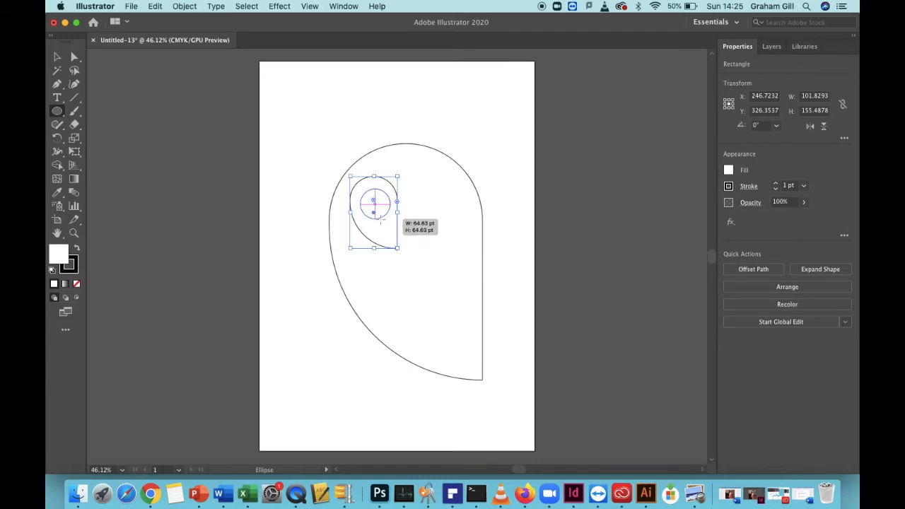
pyautogui.moveTo(381, 220); pyautogui.dragTo(379, 218)
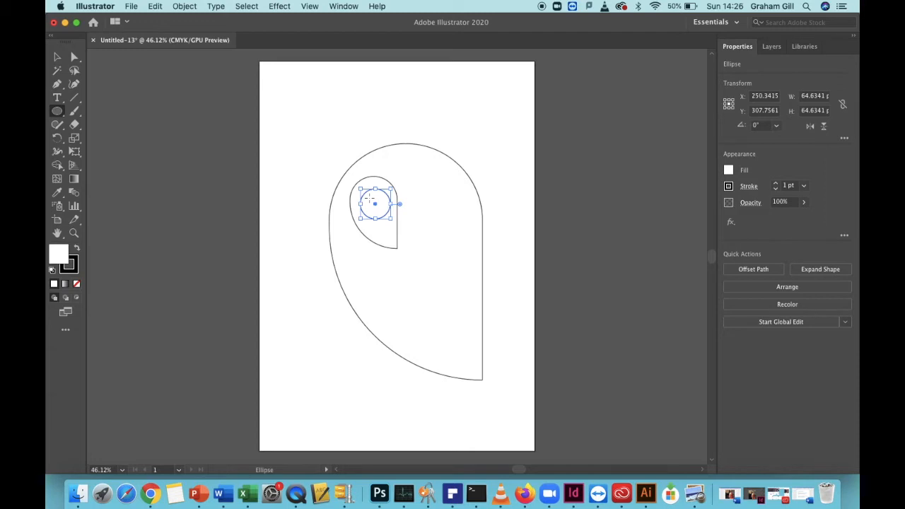
# Draw a pupil circle about 32 pt in diameter, centre it in the larger circle and clear the selection
pyautogui.moveTo(375, 203); pyautogui.dragTo(381, 210)
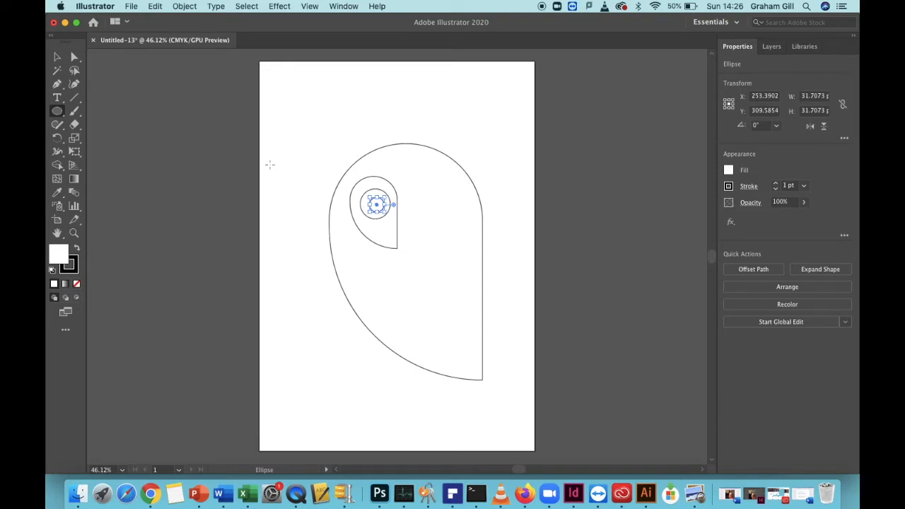
pyautogui.click(58, 57)
pyautogui.moveTo(376, 207); pyautogui.dragTo(375, 209)
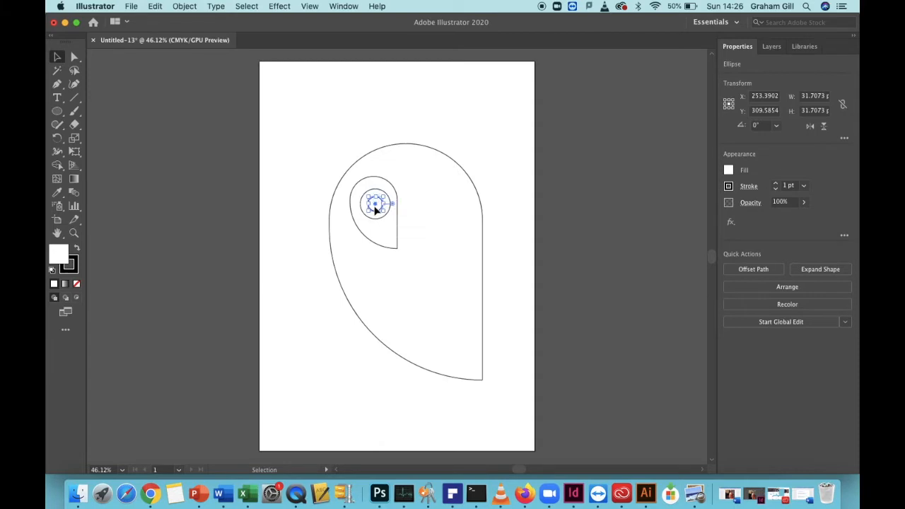
pyautogui.click(421, 235)
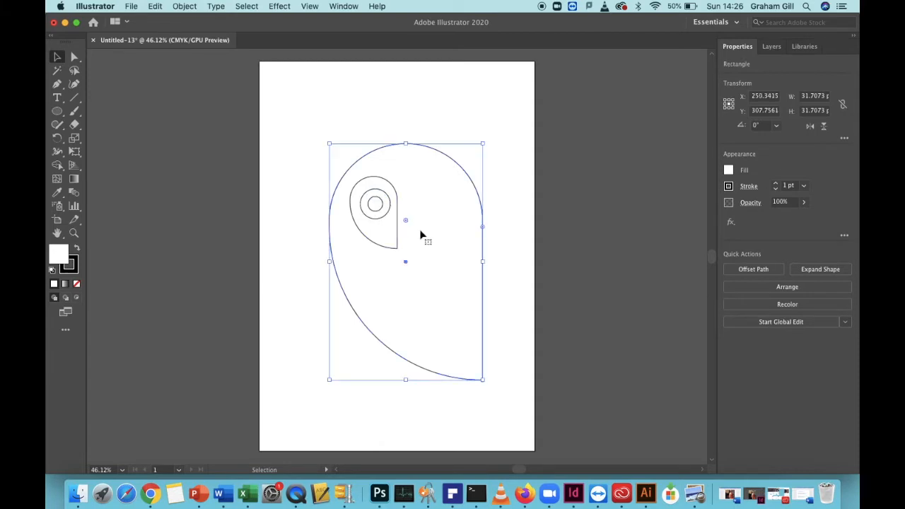
pyautogui.click(583, 228)
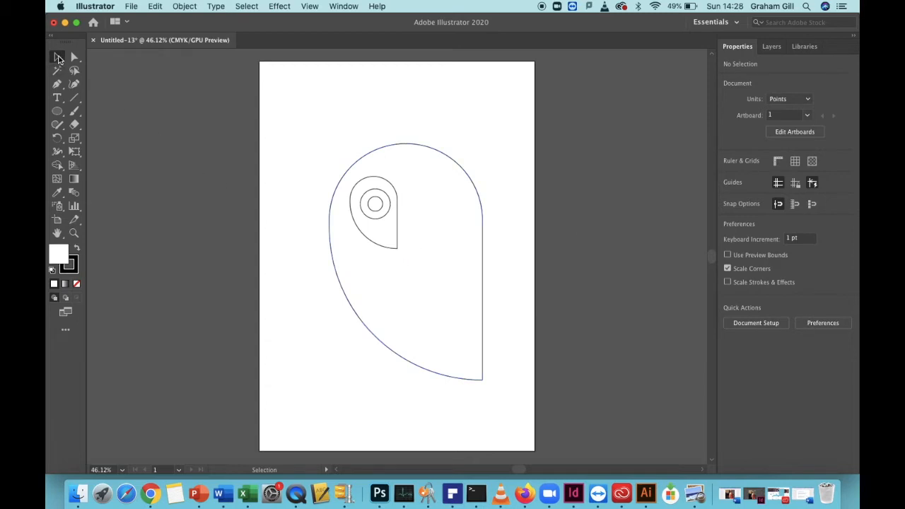
# Duplicate the small eye shape with both circles and place the copy beside the original in the body's upper-right area
pyautogui.keyDown('shift'); pyautogui.click(398, 231); pyautogui.keyUp('shift')
pyautogui.keyDown('shift'); pyautogui.click(385, 214); pyautogui.keyUp('shift')
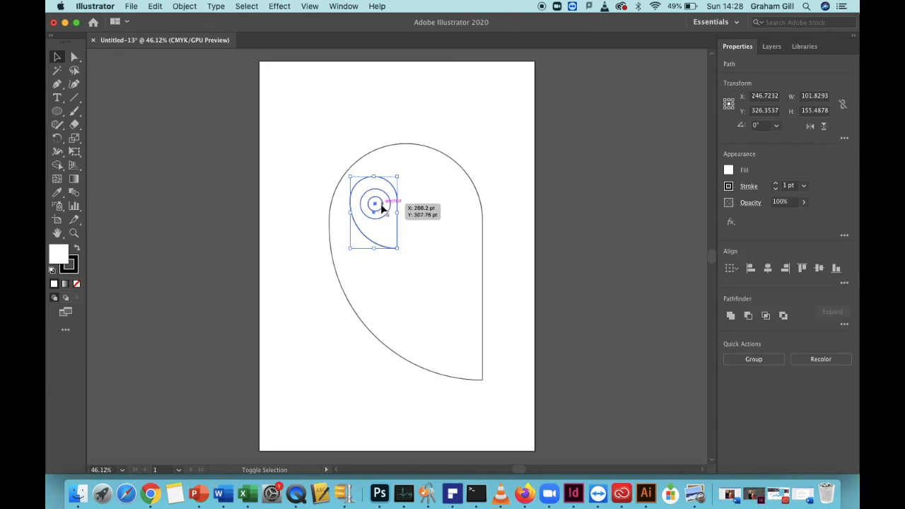
pyautogui.click(155, 7)
pyautogui.click(169, 61)
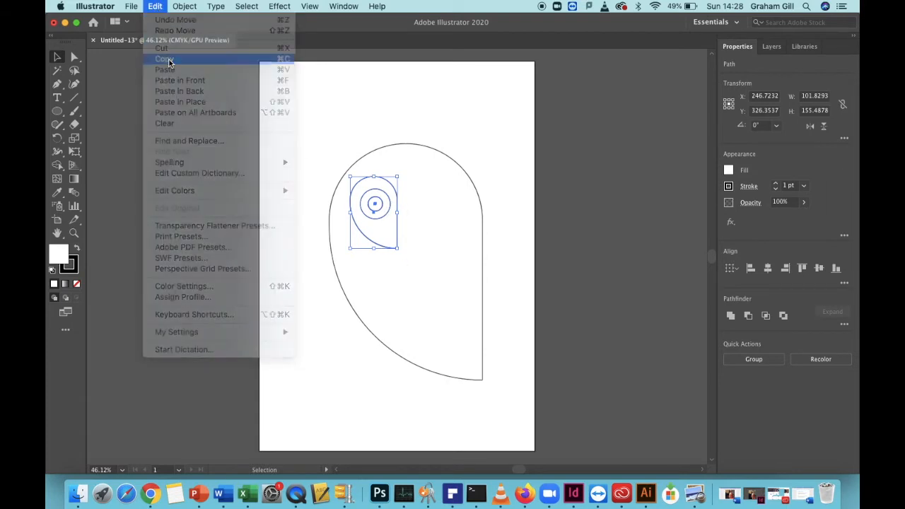
pyautogui.click(157, 7)
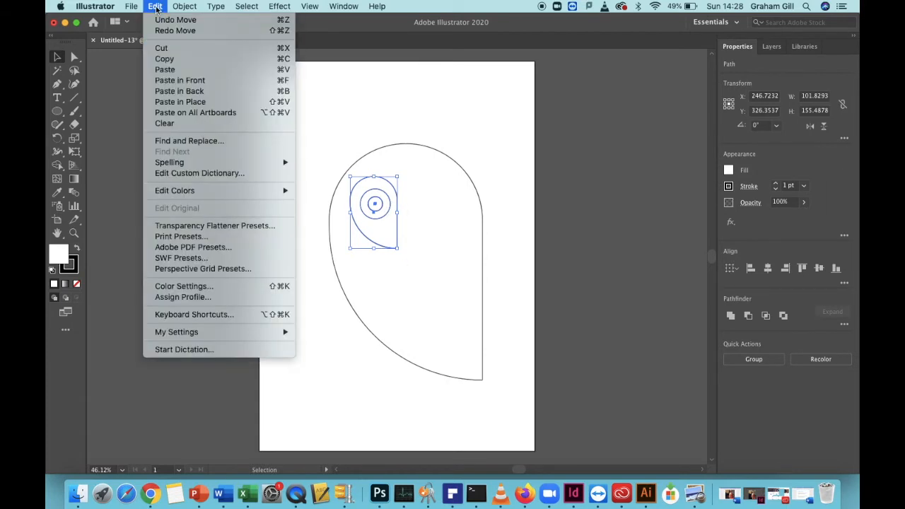
pyautogui.click(164, 69)
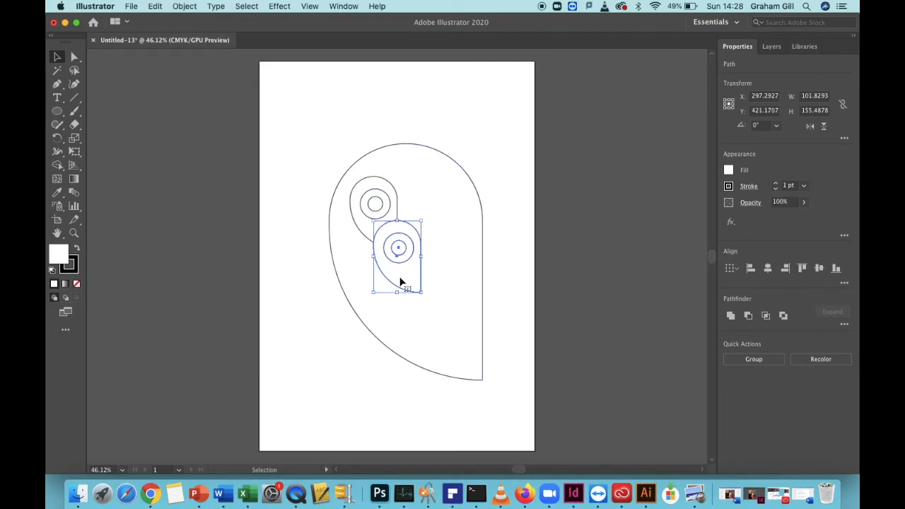
pyautogui.moveTo(400, 282); pyautogui.dragTo(434, 235)
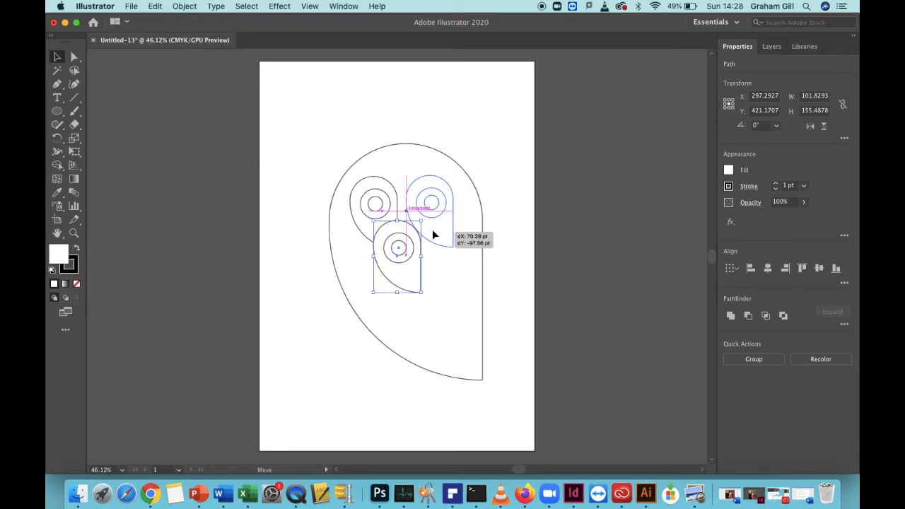
pyautogui.moveTo(434, 234); pyautogui.dragTo(434, 235)
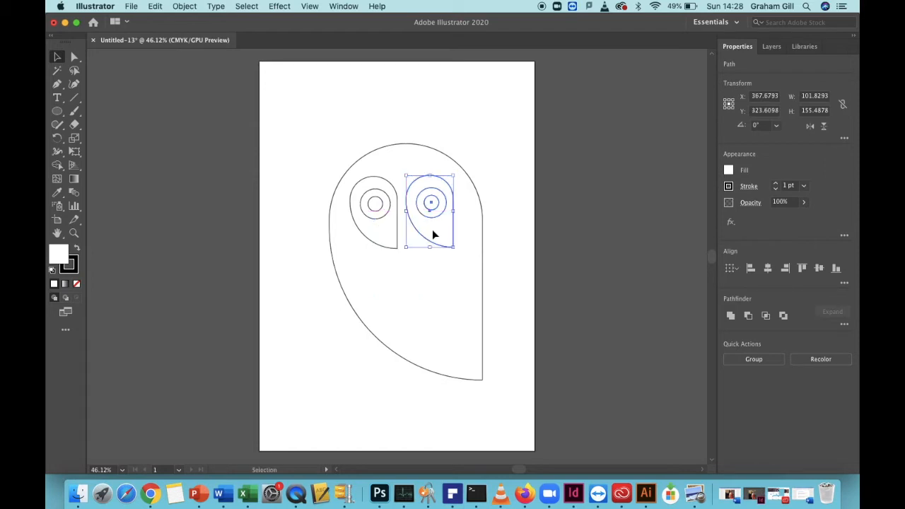
# Reflect the duplicated eye with its circles across the vertical axis and clear the selection
pyautogui.click(185, 7)
pyautogui.moveTo(190, 22)
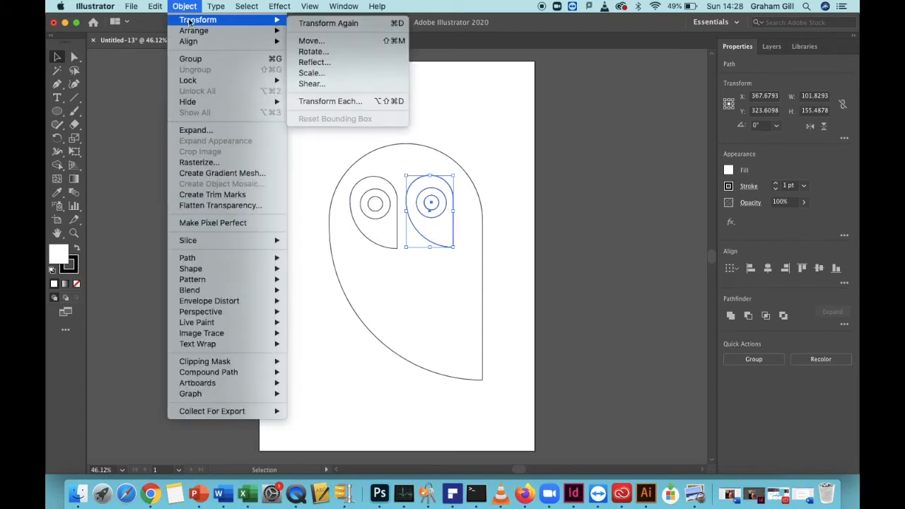
pyautogui.click(324, 64)
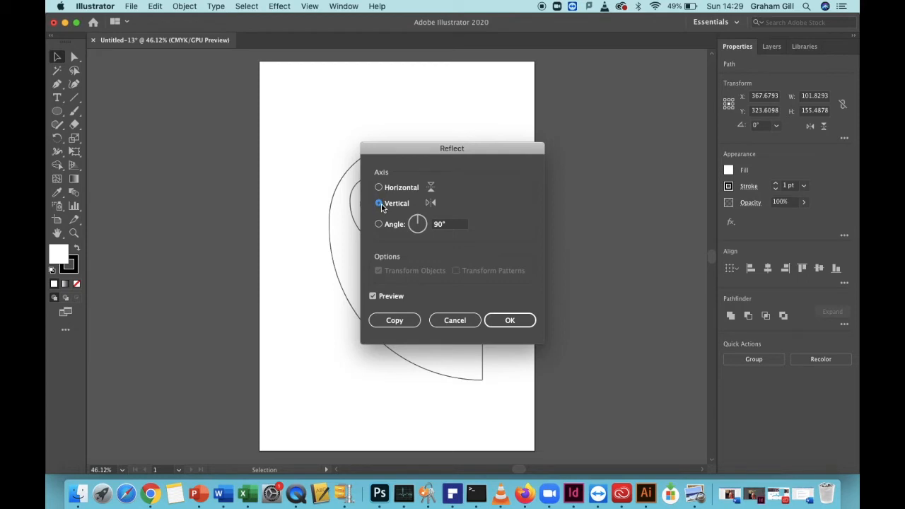
pyautogui.click(509, 321)
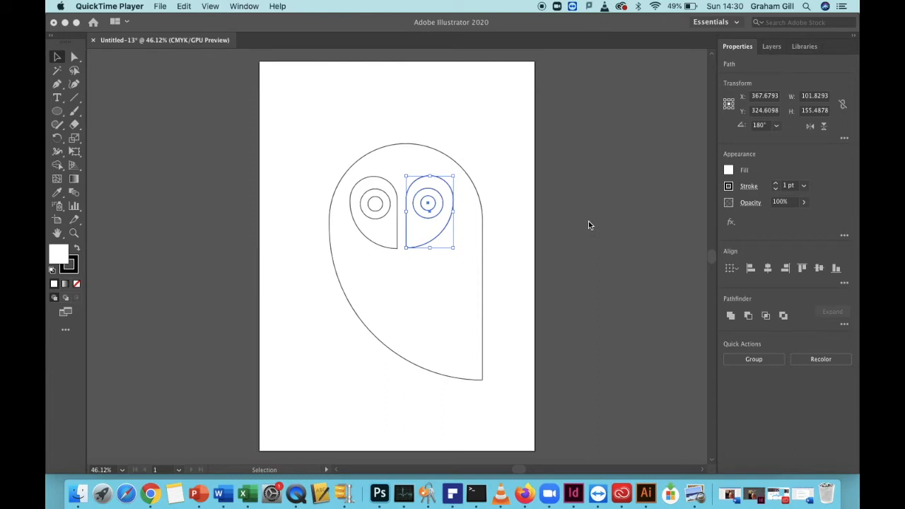
pyautogui.click(588, 225)
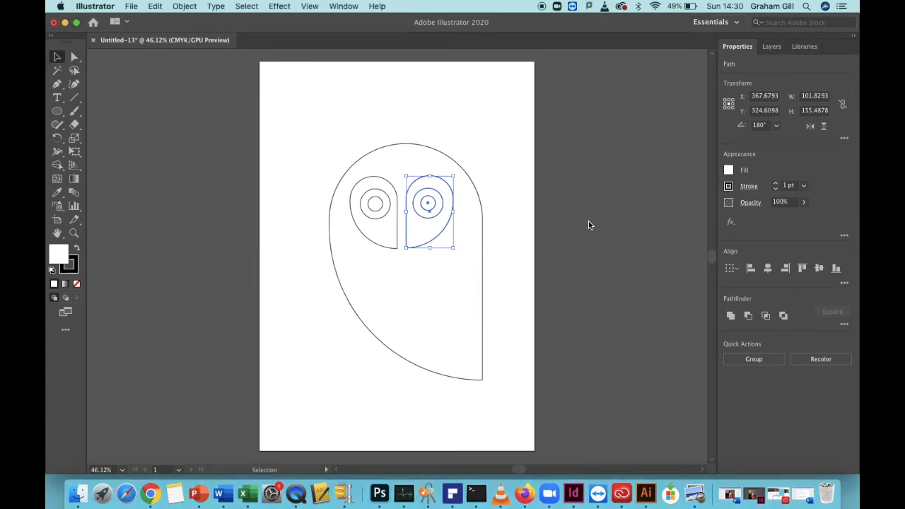
pyautogui.click(588, 225)
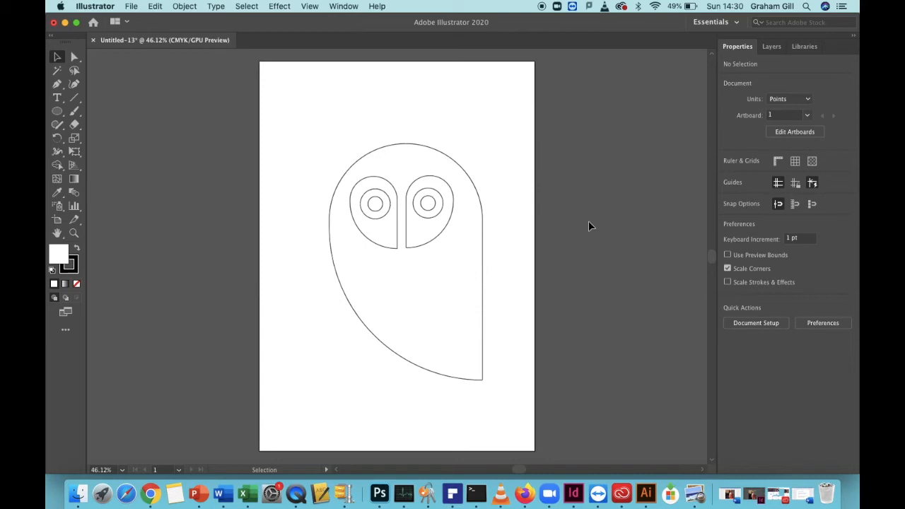
# Select the mirrored eye shape with both of its circles, nudge them down about 4 pt and clear the selection
pyautogui.click(441, 235)
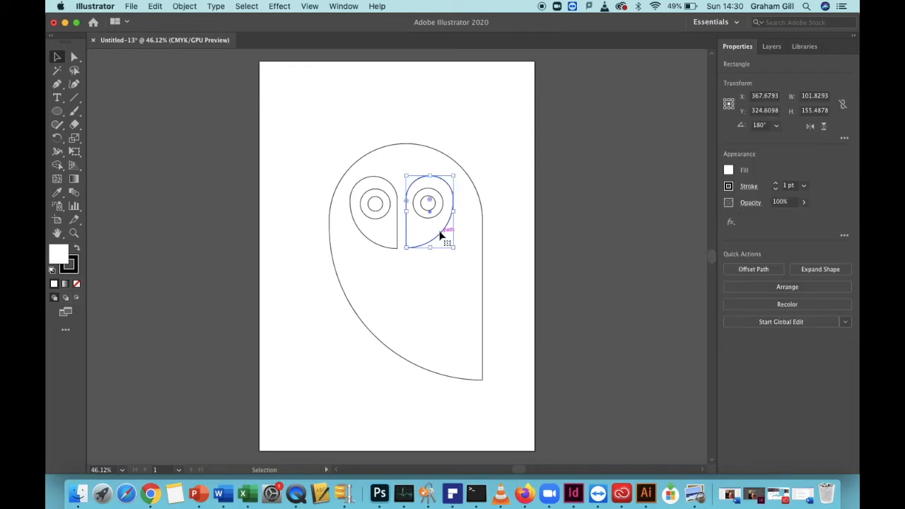
pyautogui.keyDown('shift'); pyautogui.click(436, 212); pyautogui.keyUp('shift')
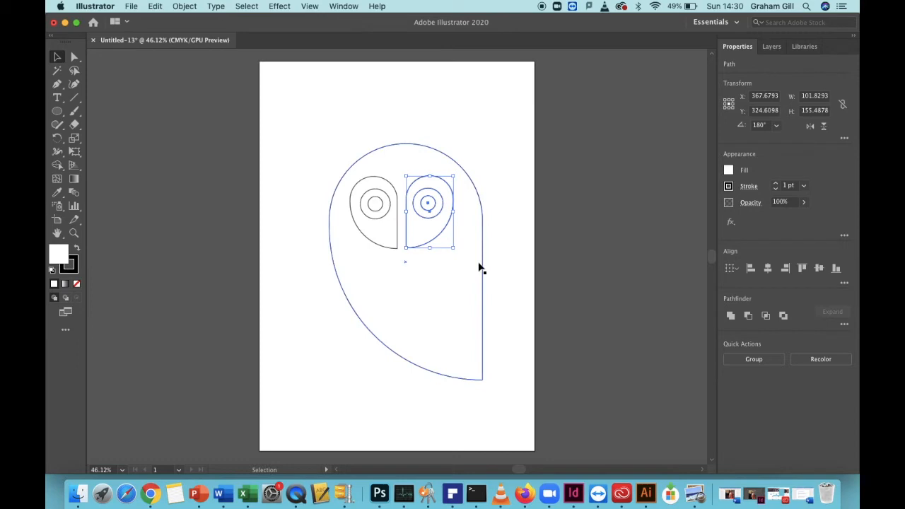
pyautogui.press('Down')
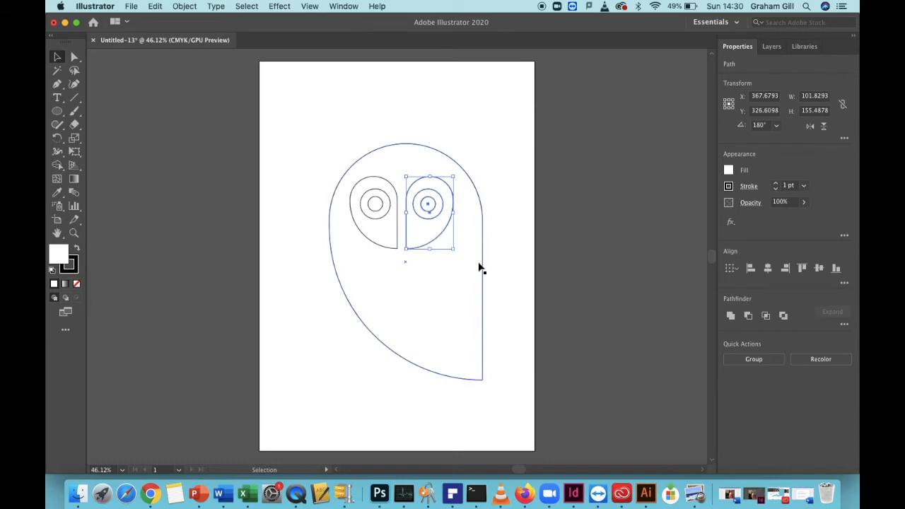
pyautogui.press('Down')
pyautogui.press('Down')
pyautogui.press('Down')
pyautogui.press('Down')
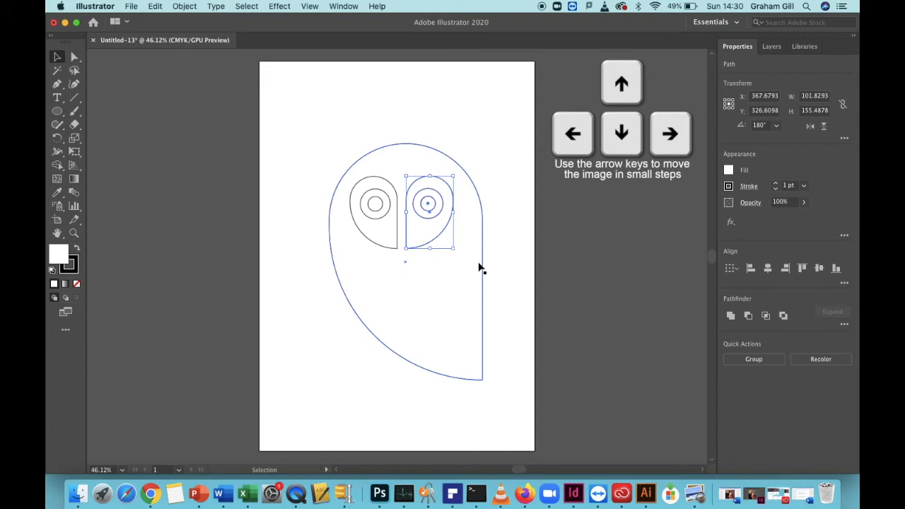
pyautogui.press('Up')
pyautogui.press('Up')
pyautogui.press('Down')
pyautogui.press('Down')
pyautogui.press('Down')
pyautogui.press('Up')
pyautogui.press('Up')
pyautogui.press('Down')
pyautogui.press('Down')
pyautogui.press('Down')
pyautogui.press('Down')
pyautogui.press('Down')
pyautogui.press('Down')
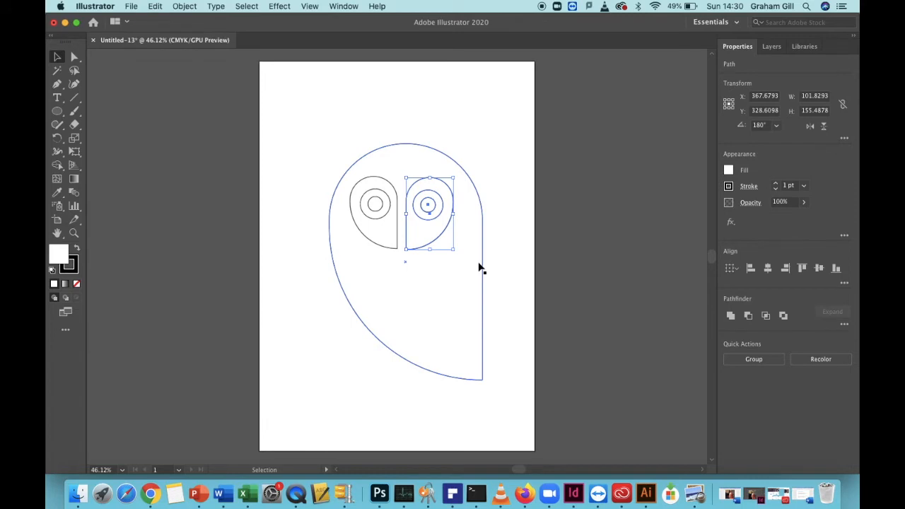
pyautogui.click(612, 198)
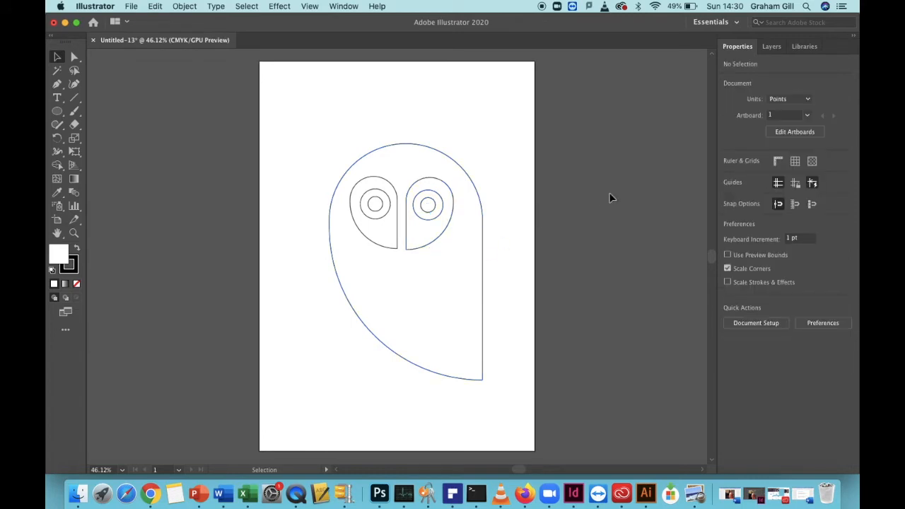
# Nudge the mirrored eye with both circles up by 1 pt to level it with the other eye
pyautogui.click(447, 234)
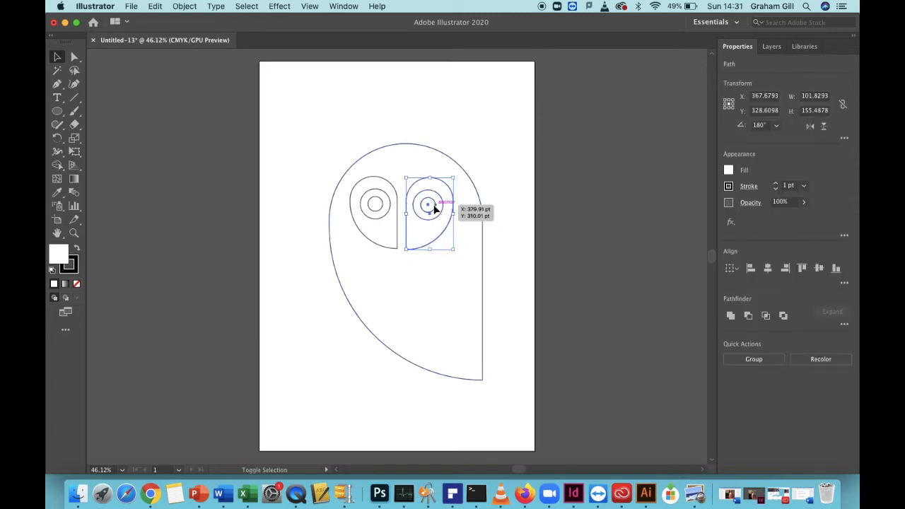
pyautogui.press('Up')
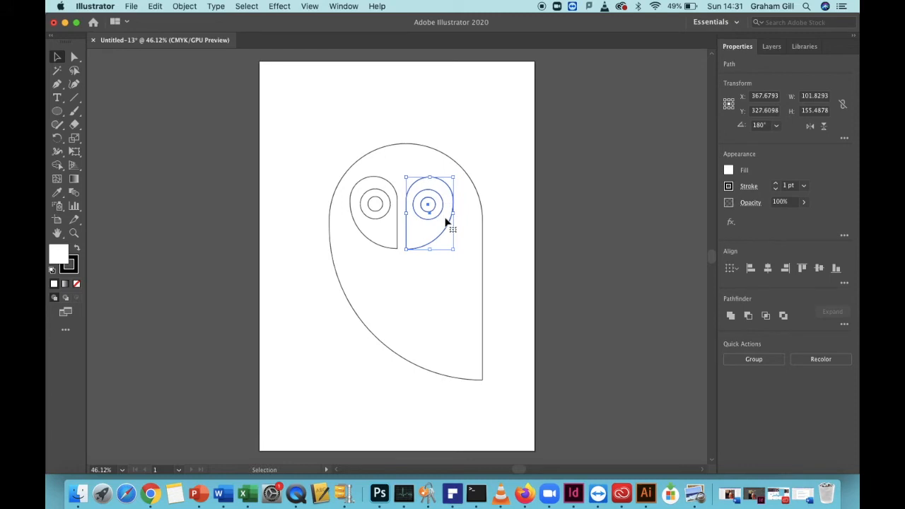
pyautogui.click(582, 201)
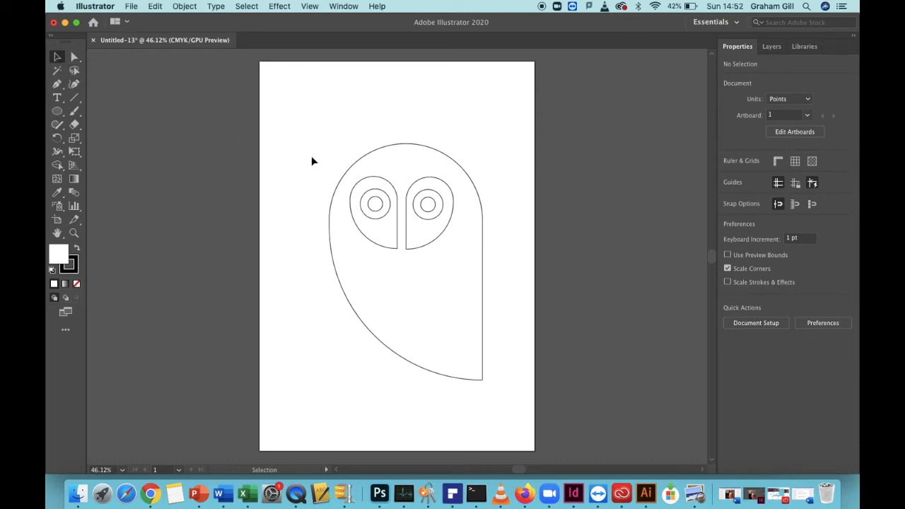
# Enlarge the mirrored eye's pupil towards the upper right to about 58 pt in diameter, overlapping the larger circle's edge
pyautogui.click(434, 203)
pyautogui.moveTo(438, 195); pyautogui.dragTo(448, 185)
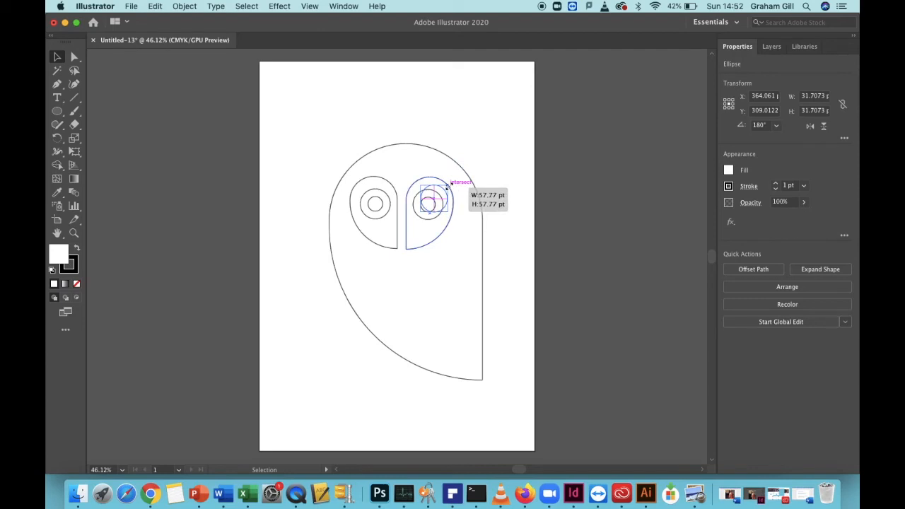
pyautogui.moveTo(447, 186); pyautogui.dragTo(448, 186)
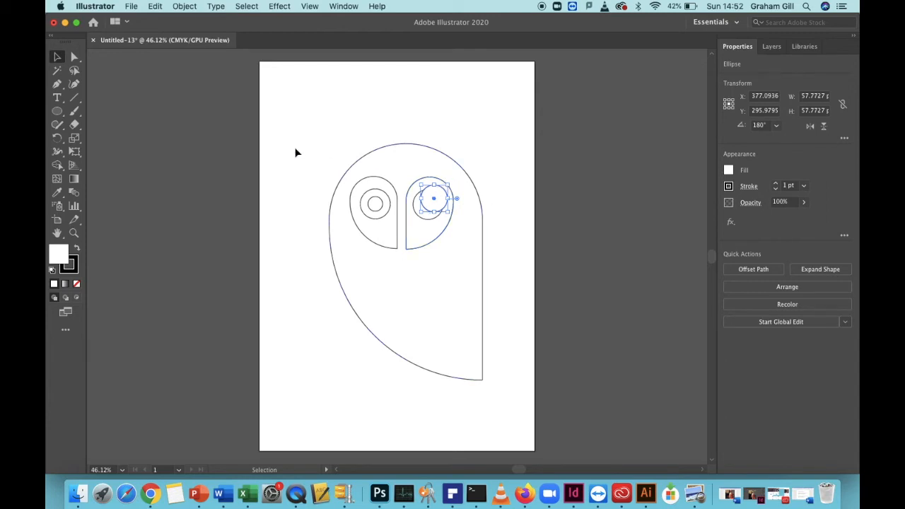
# Cut the enlarged pupil out of the mirrored eye's larger circle with the Shape Builder tool, leaving a crescent
pyautogui.click(75, 58)
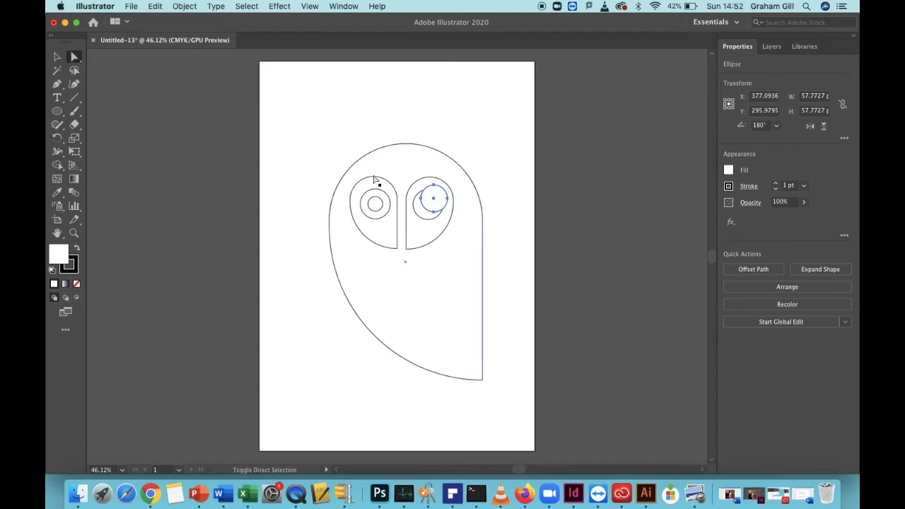
pyautogui.keyDown('shift'); pyautogui.click(422, 221); pyautogui.keyUp('shift')
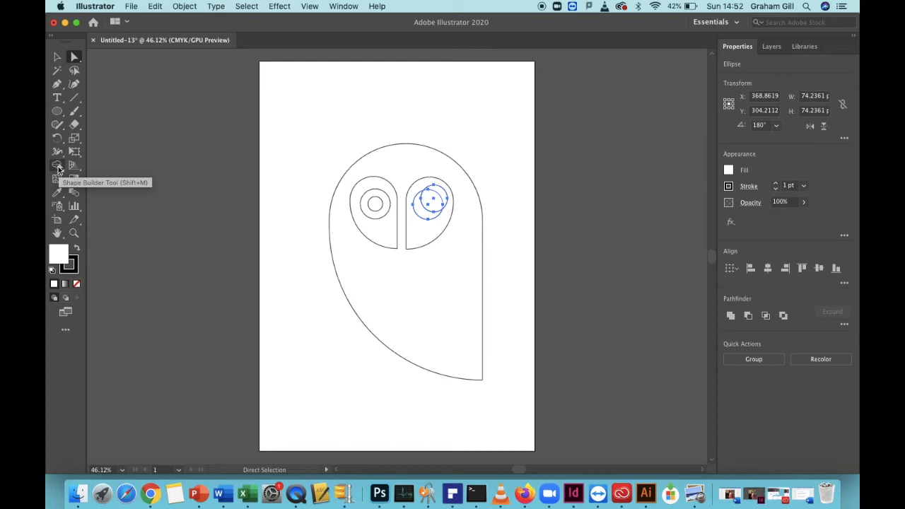
pyautogui.click(57, 166)
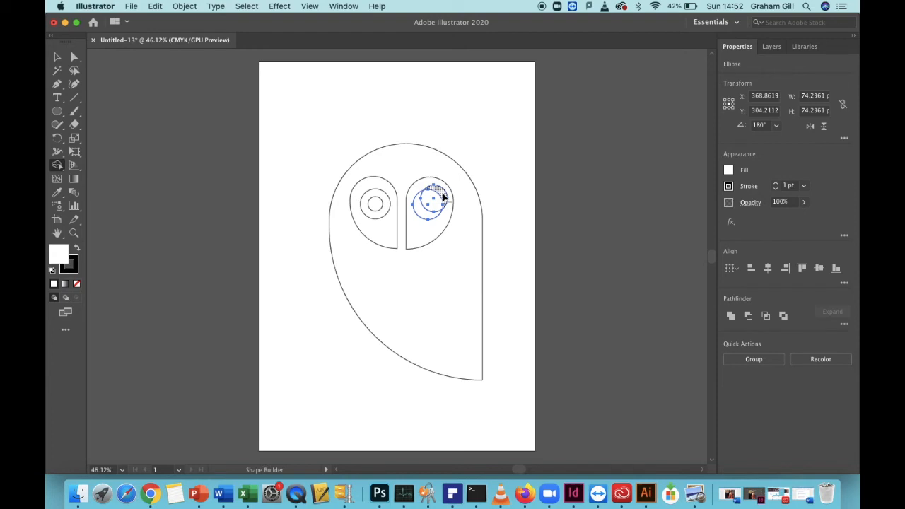
pyautogui.click(438, 198)
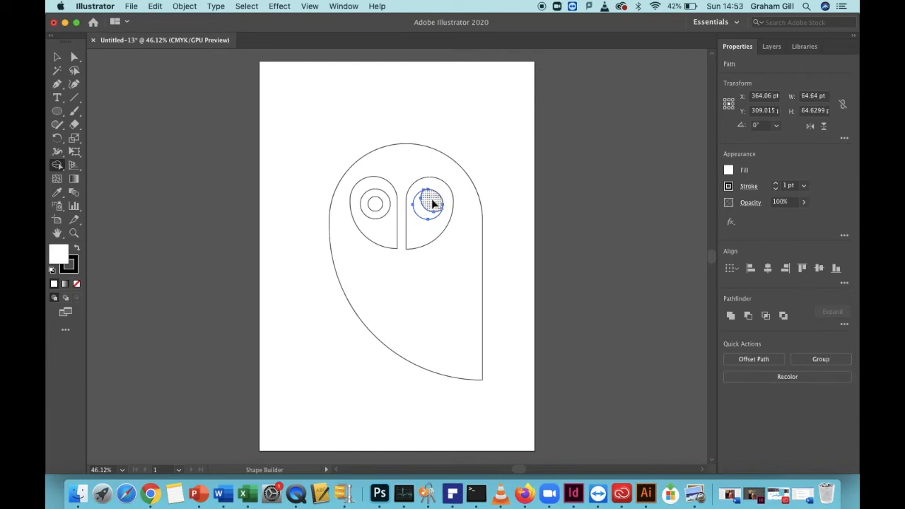
pyautogui.keyDown('alt'); pyautogui.click(434, 203); pyautogui.keyUp('alt')
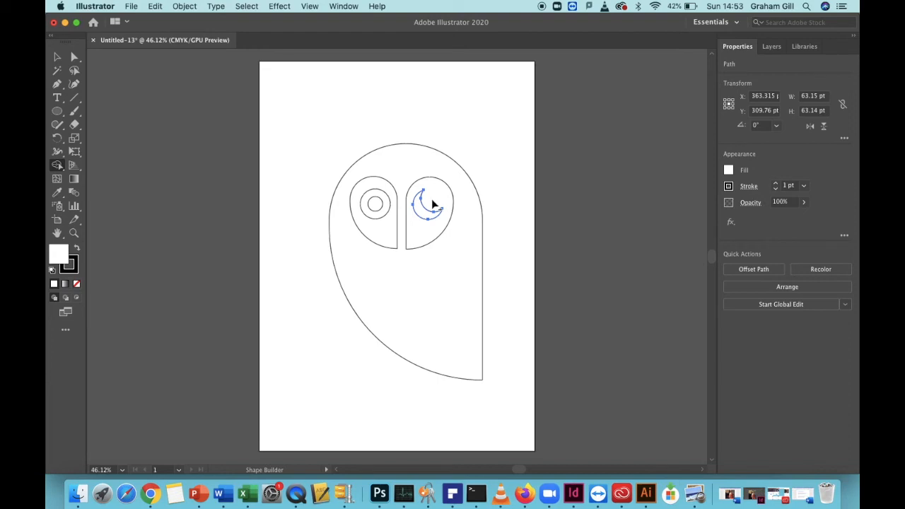
# Draw a circle about 264 pt in diameter over the body's lower-right corner and remove its part outside the body with the Shape Builder tool
pyautogui.click(56, 113)
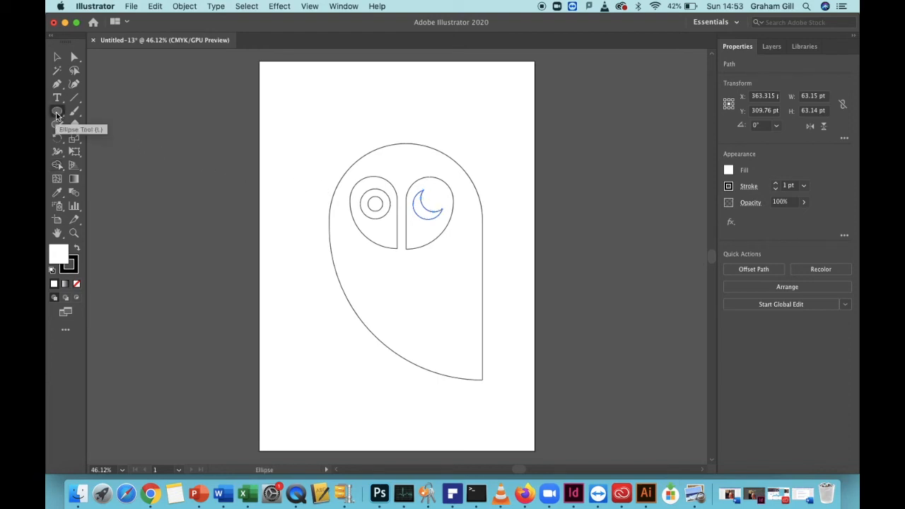
pyautogui.moveTo(414, 295); pyautogui.dragTo(535, 415)
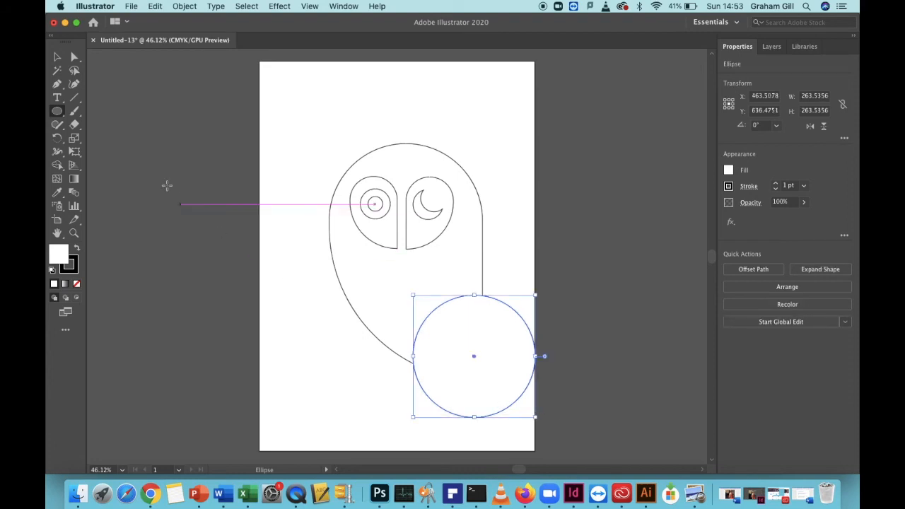
pyautogui.click(76, 57)
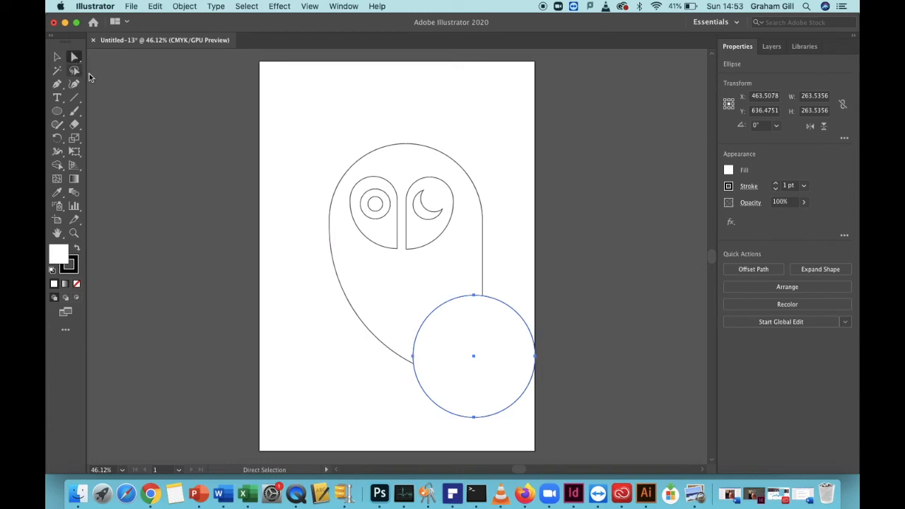
pyautogui.keyDown('shift'); pyautogui.click(396, 314); pyautogui.keyUp('shift')
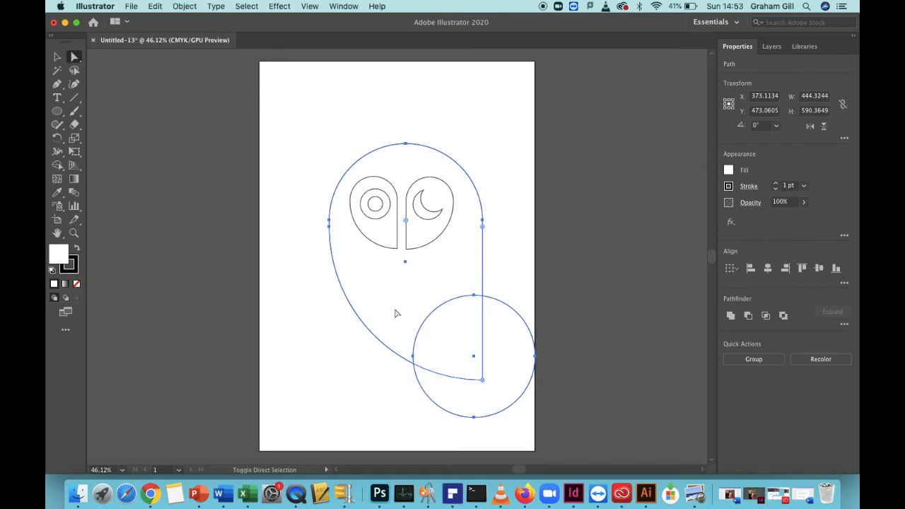
pyautogui.click(56, 165)
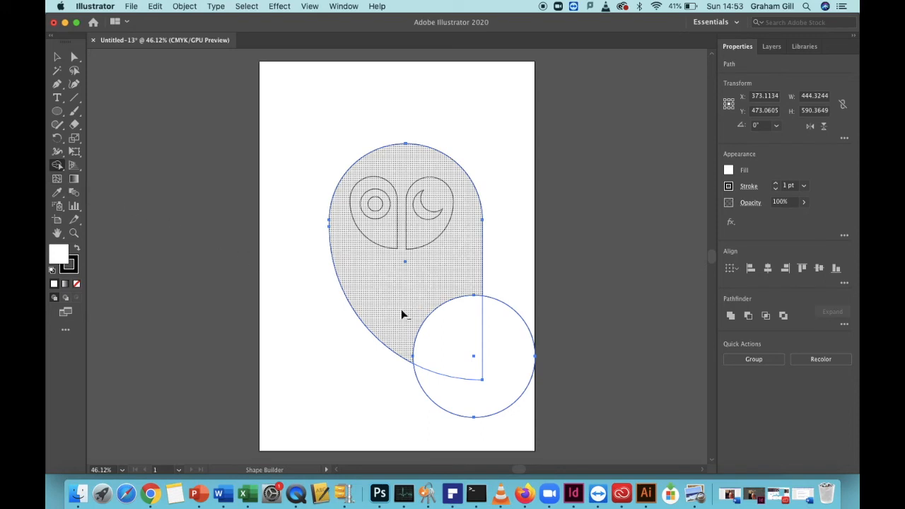
pyautogui.keyDown('alt'); pyautogui.click(505, 367); pyautogui.keyUp('alt')
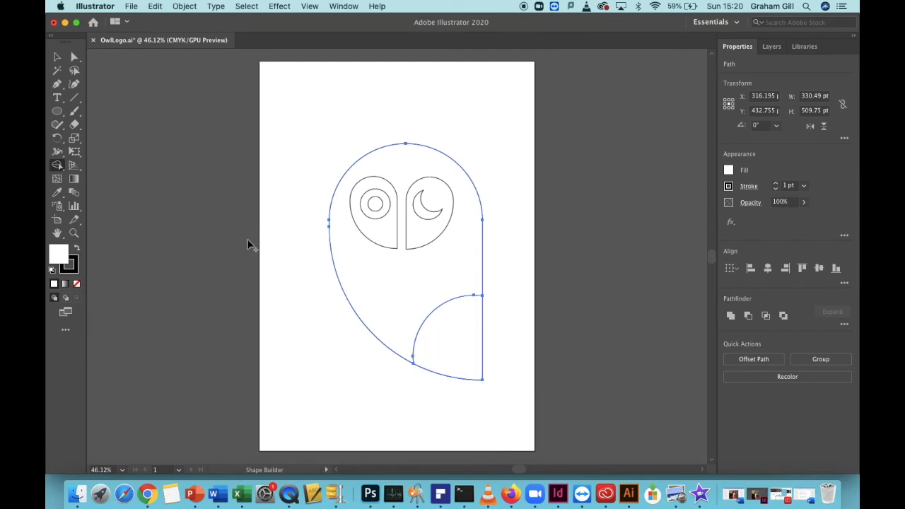
pyautogui.click(58, 57)
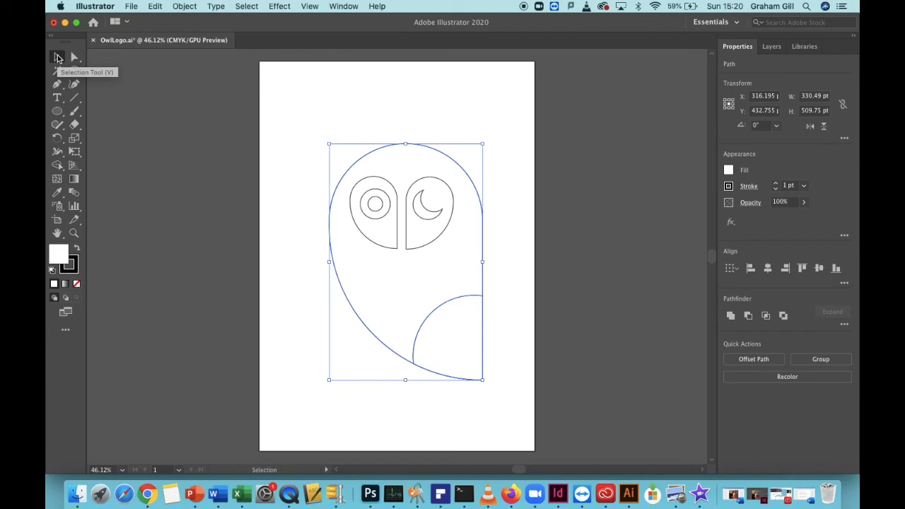
pyautogui.click(59, 58)
pyautogui.click(145, 68)
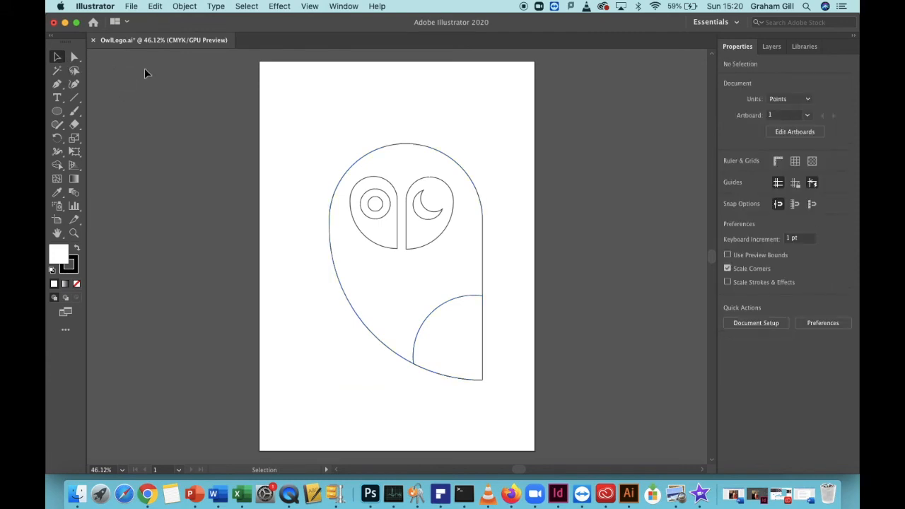
# Fill the curved section in the body's lower-right corner with the light blue swatch
pyautogui.click(448, 335)
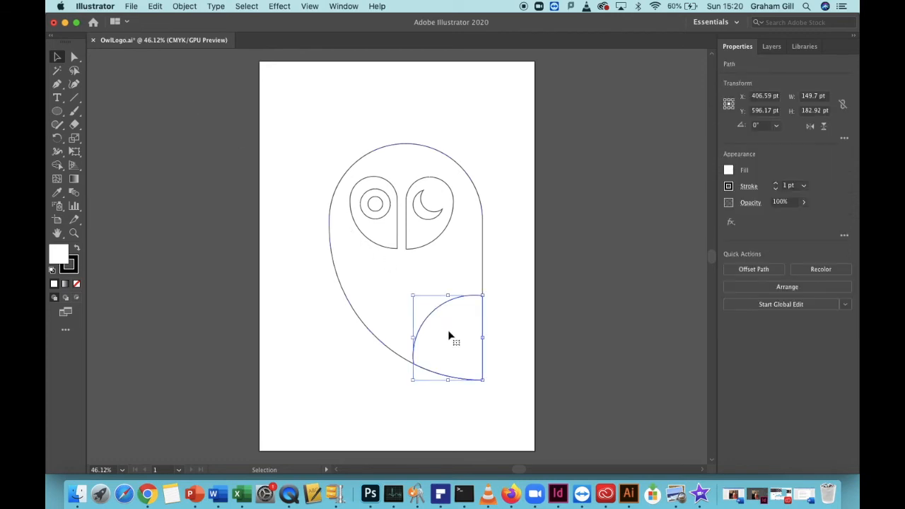
pyautogui.click(729, 171)
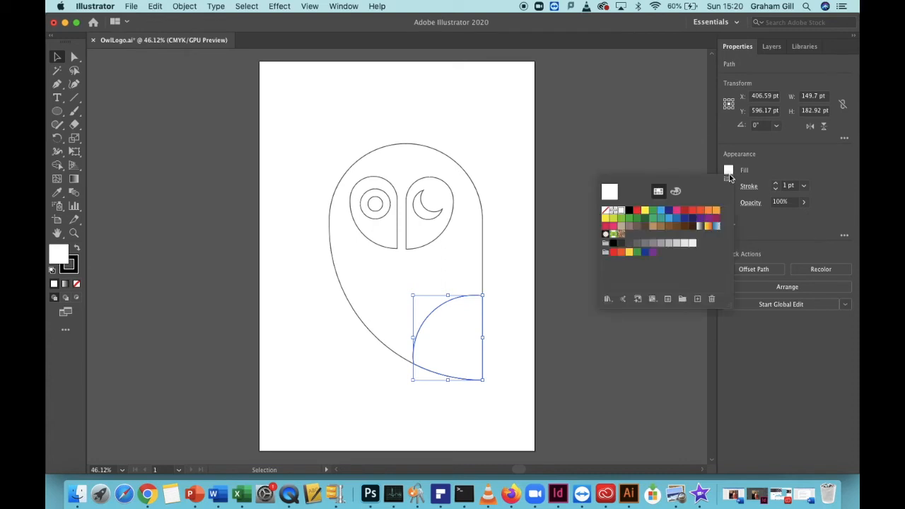
pyautogui.click(661, 210)
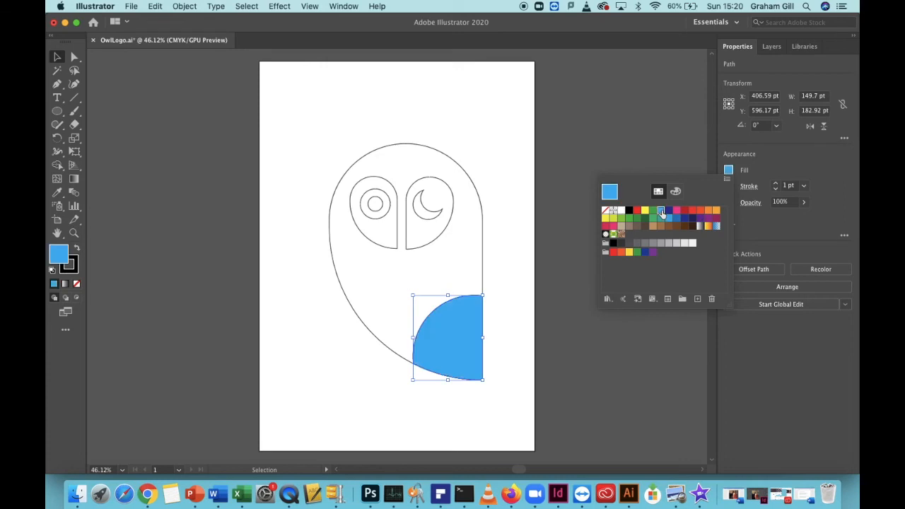
# Fill the main body shape behind the eyes with the black swatch
pyautogui.click(379, 269)
pyautogui.click(380, 273)
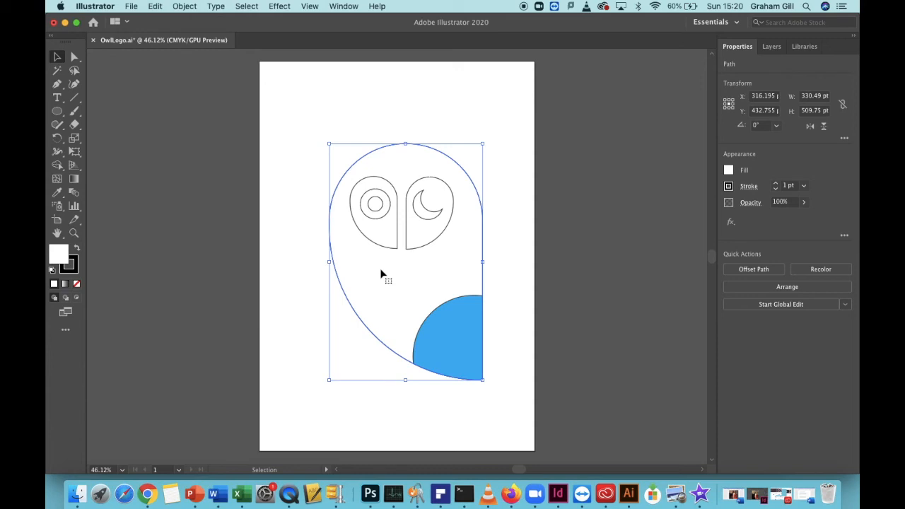
pyautogui.click(729, 171)
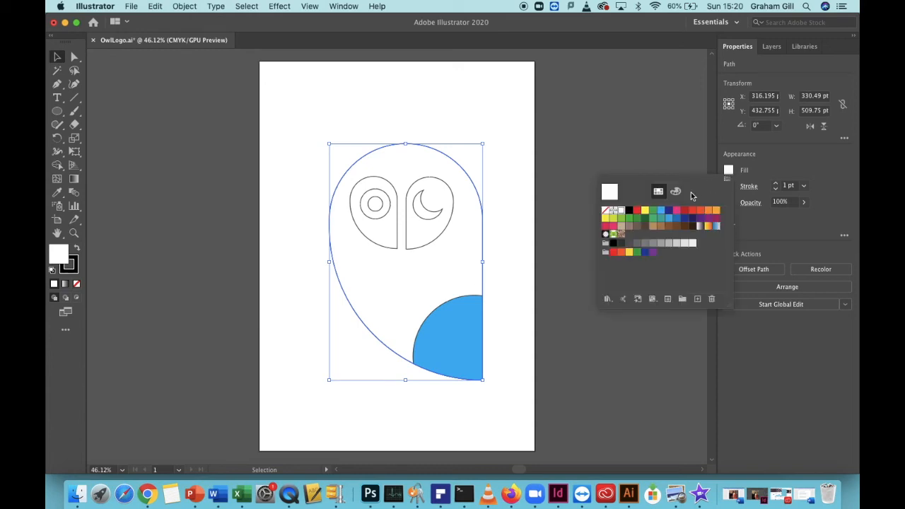
pyautogui.click(628, 211)
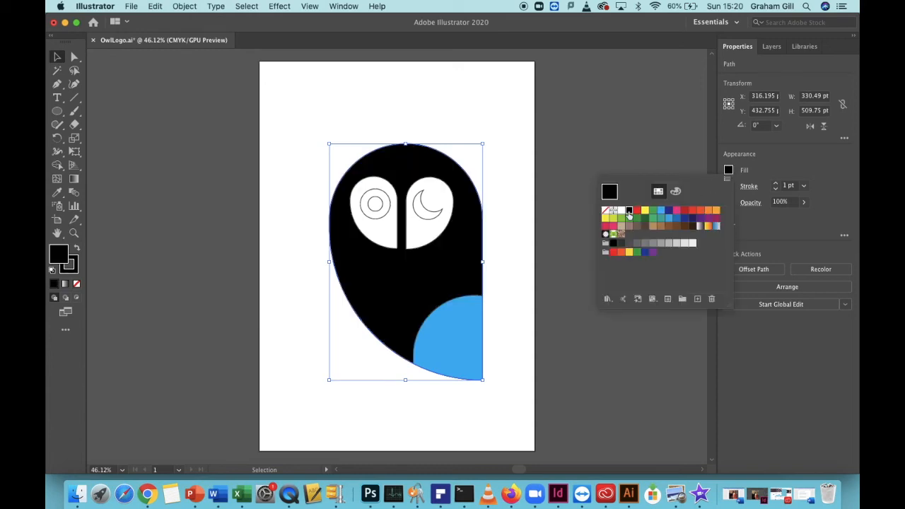
# Fill the small pupil circle inside the left eye with the black swatch
pyautogui.click(380, 209)
pyautogui.click(374, 203)
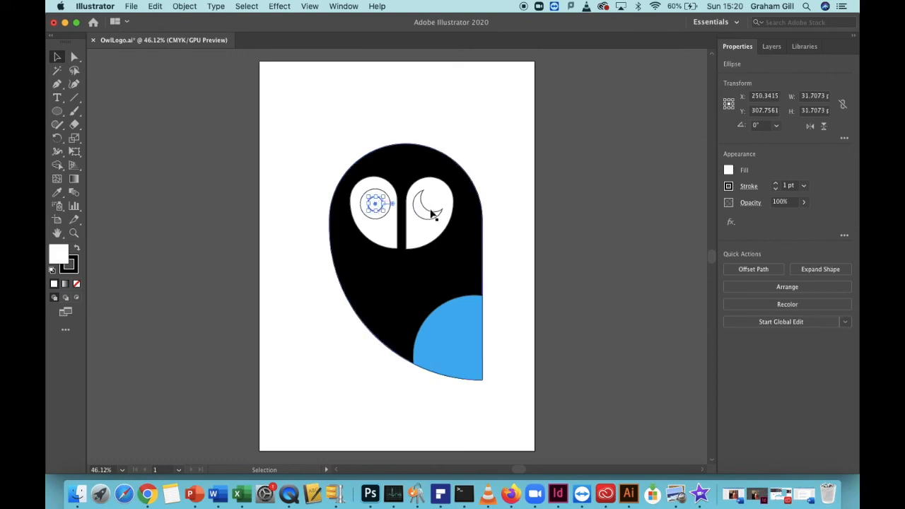
pyautogui.click(729, 171)
pyautogui.click(628, 210)
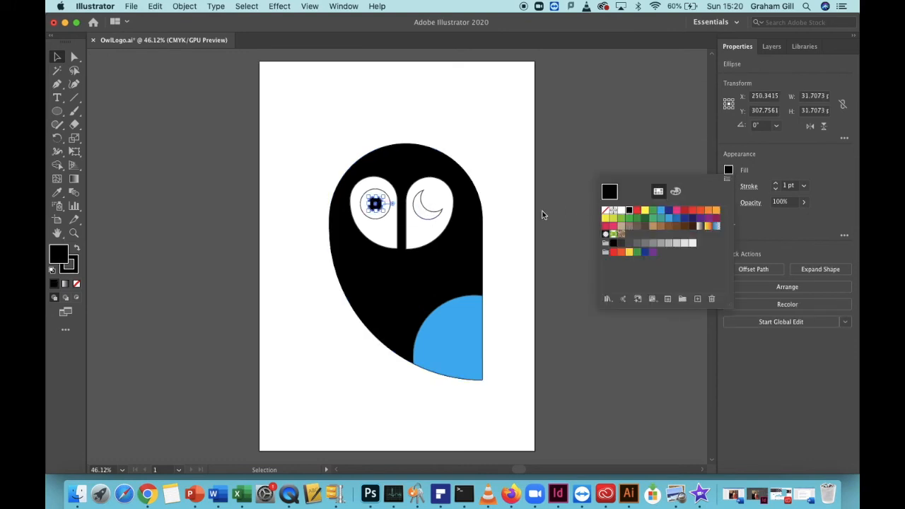
# Fill the crescent in the right eye with the black swatch
pyautogui.click(426, 215)
pyautogui.click(426, 216)
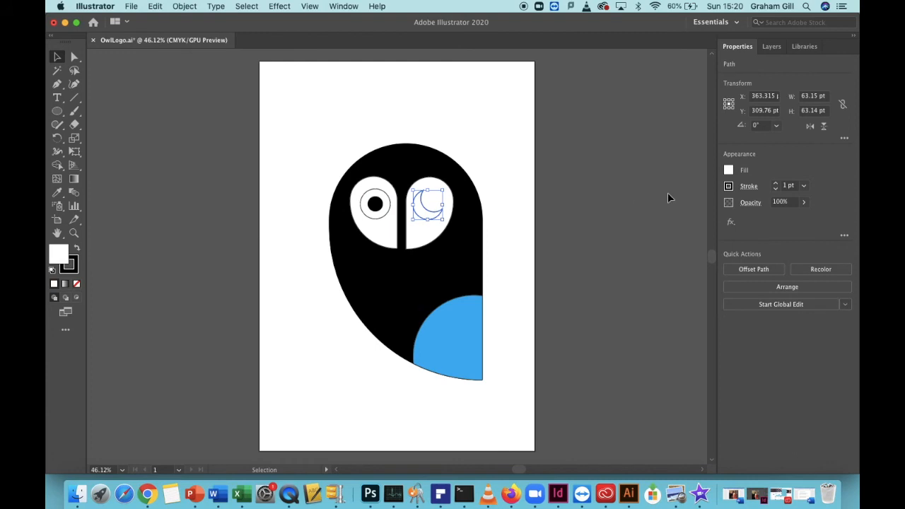
pyautogui.click(729, 171)
pyautogui.click(629, 211)
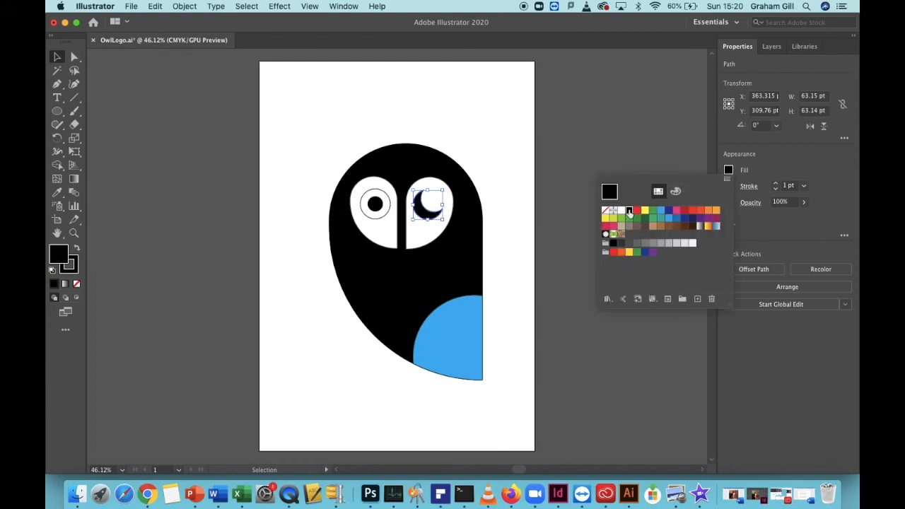
pyautogui.click(589, 153)
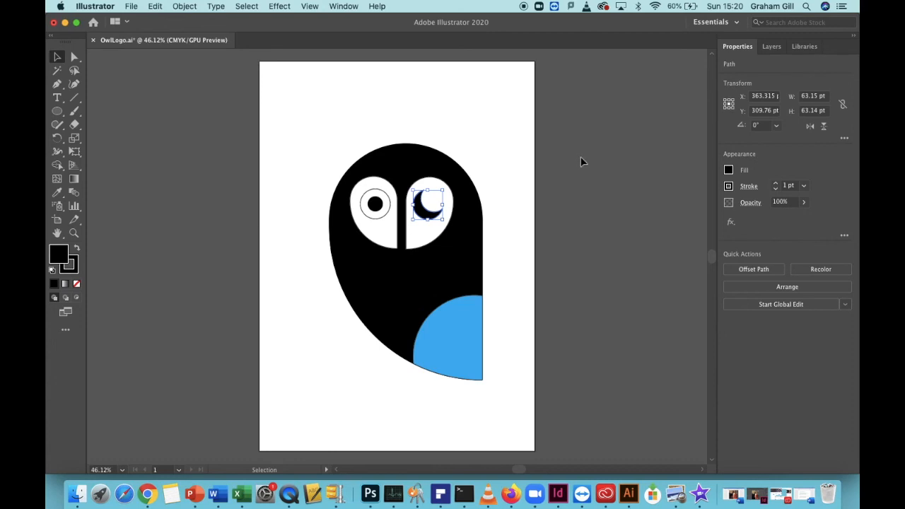
# Save the logo as OwlLogo.ai on the Desktop in Adobe Illustrator format with the default Illustrator 2020 options
pyautogui.click(131, 8)
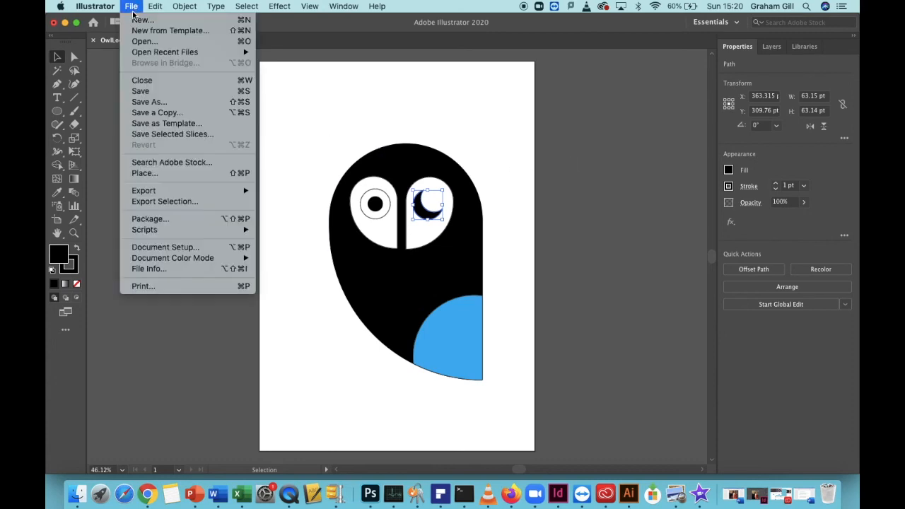
pyautogui.click(148, 102)
pyautogui.click(430, 124)
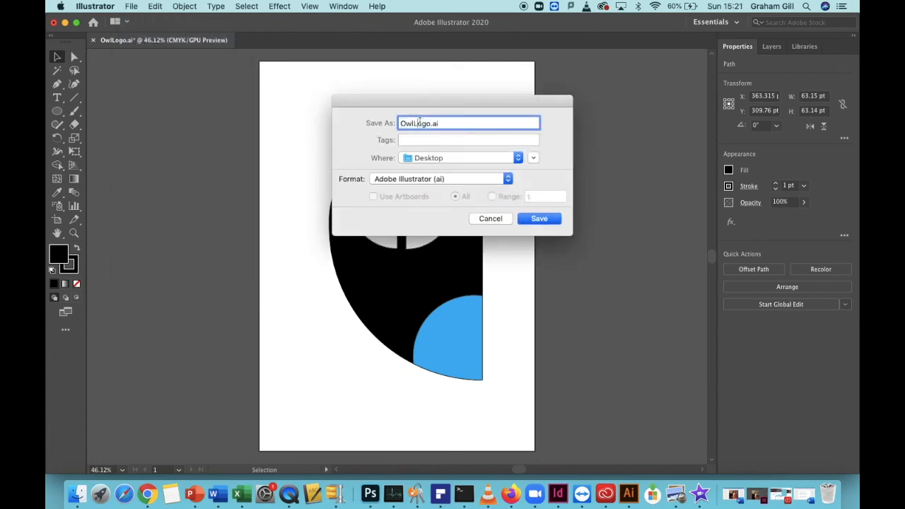
pyautogui.moveTo(430, 124); pyautogui.dragTo(398, 124)
pyautogui.click(520, 159)
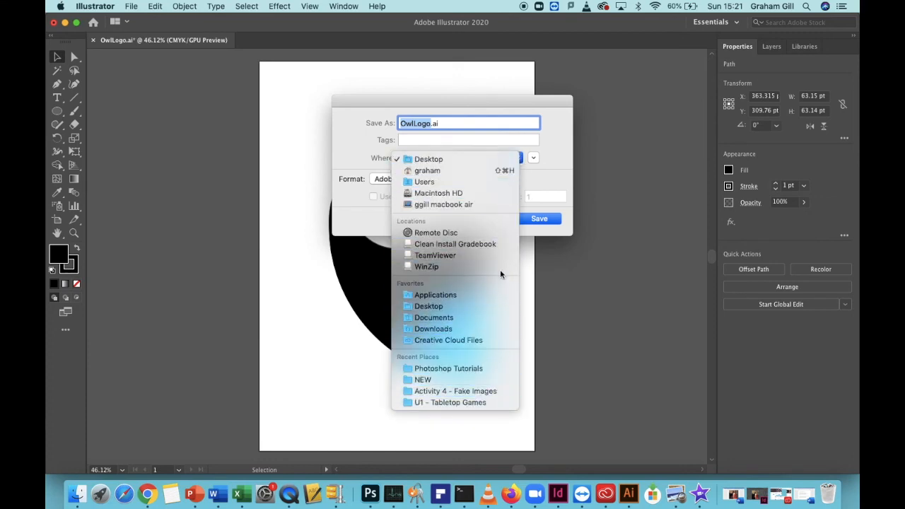
pyautogui.click(484, 159)
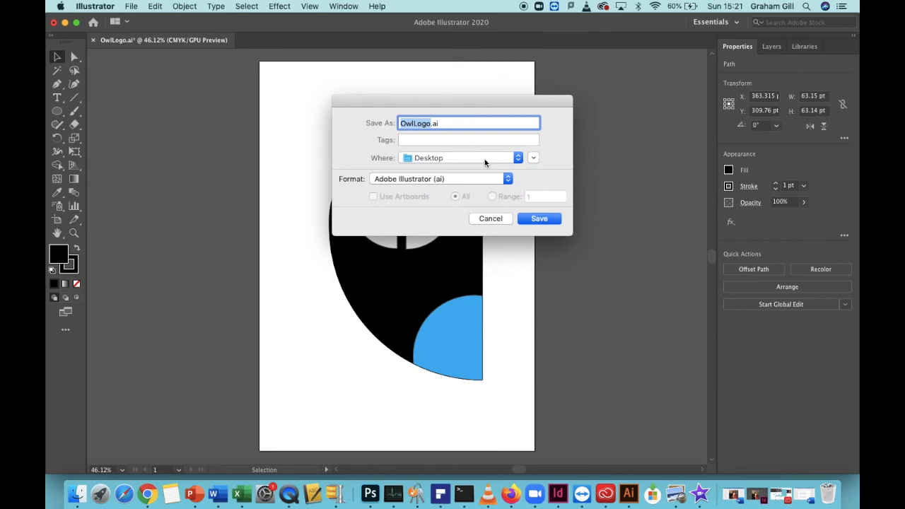
pyautogui.click(544, 222)
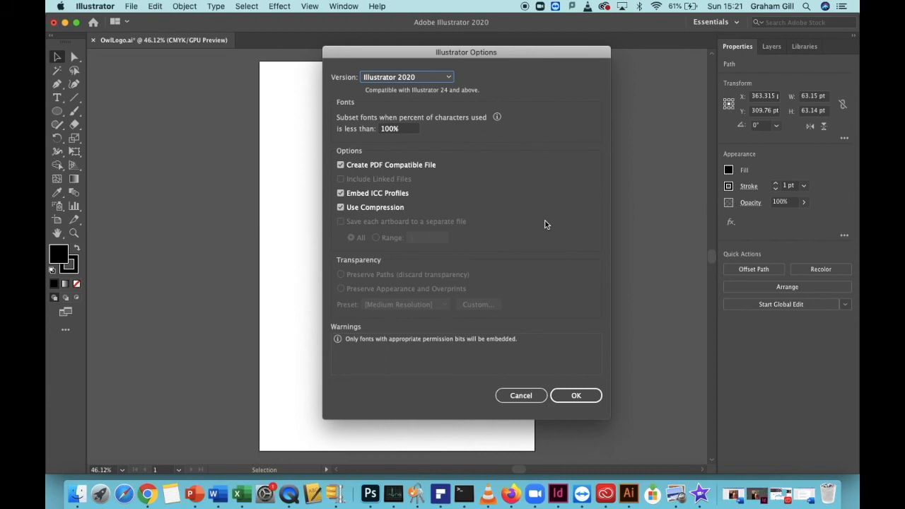
pyautogui.click(576, 395)
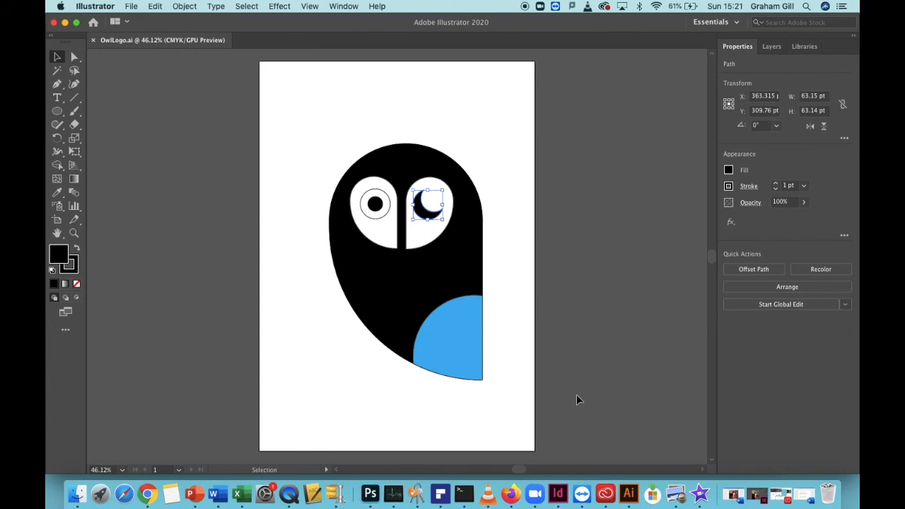
# Export the logo to the Desktop as OwlLogo.svg in SVG format, accepting the default SVG options
pyautogui.click(131, 7)
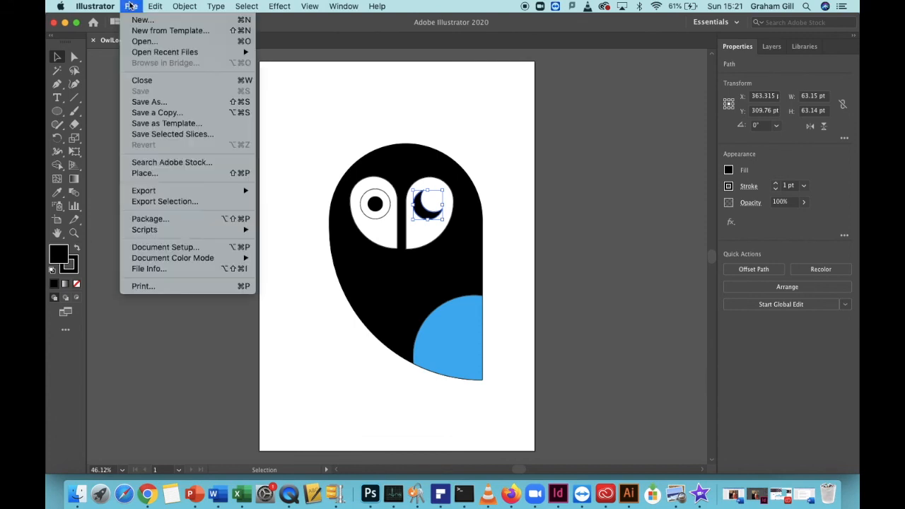
pyautogui.moveTo(152, 193)
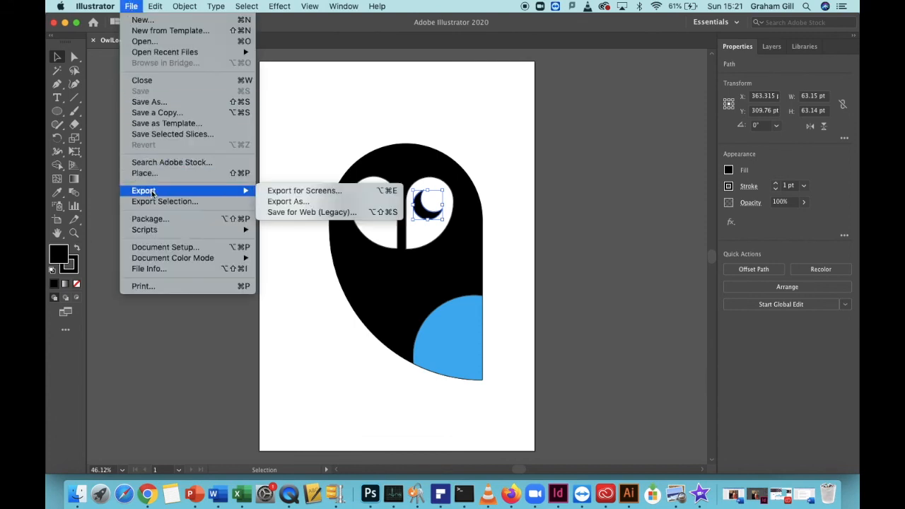
pyautogui.click(300, 203)
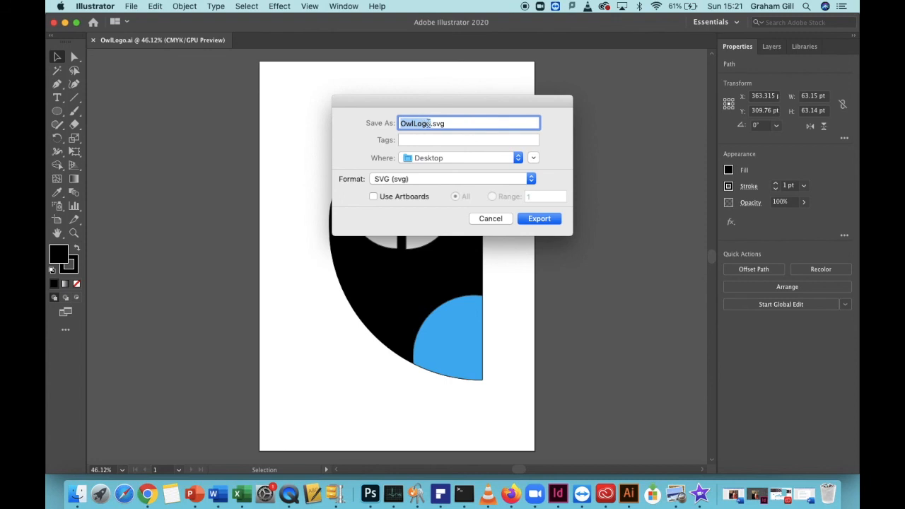
pyautogui.click(531, 180)
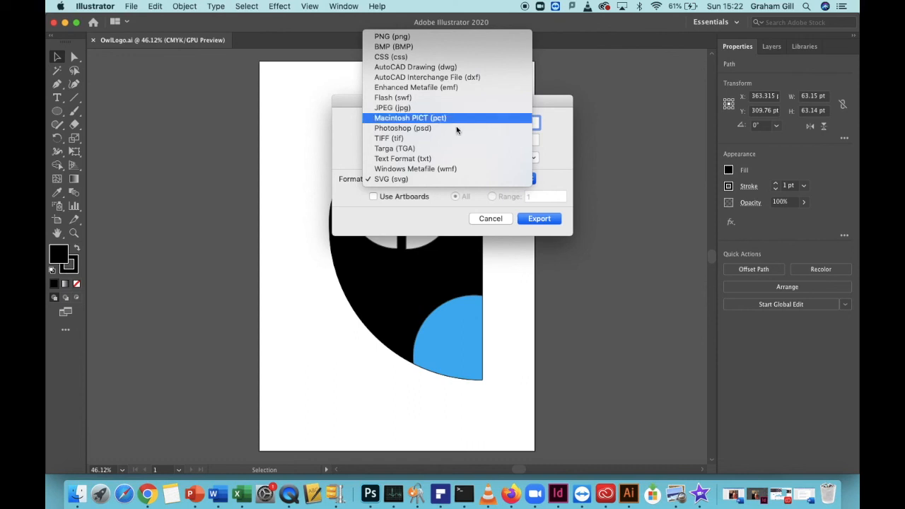
pyautogui.click(456, 180)
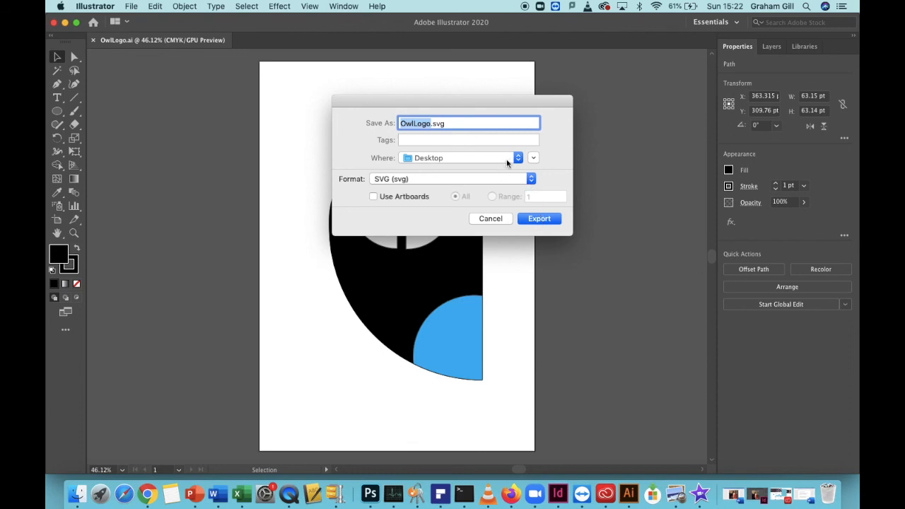
pyautogui.click(537, 220)
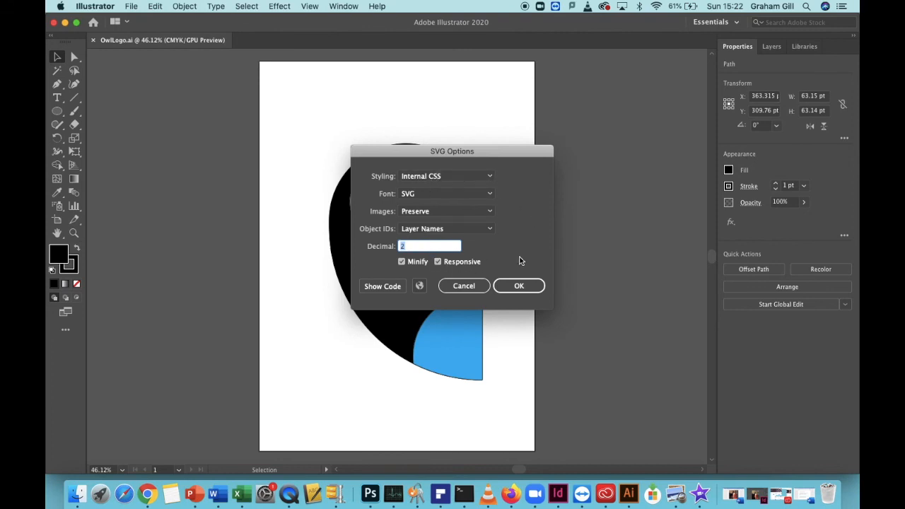
pyautogui.click(523, 287)
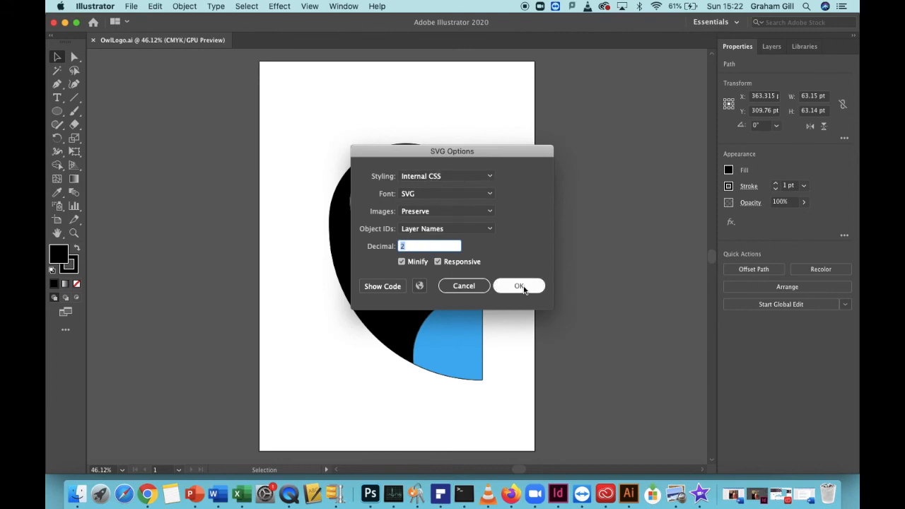